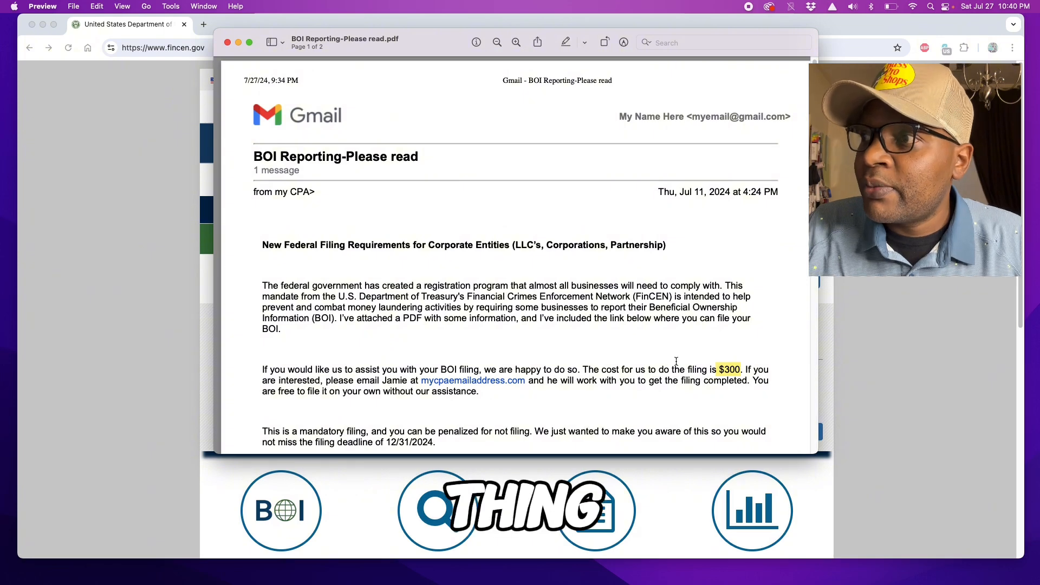
Step: Close the emailed BOI reporting PDF in Preview and scroll down the fincen.gov homepage in Chrome
scroll(677, 360, down, 1)
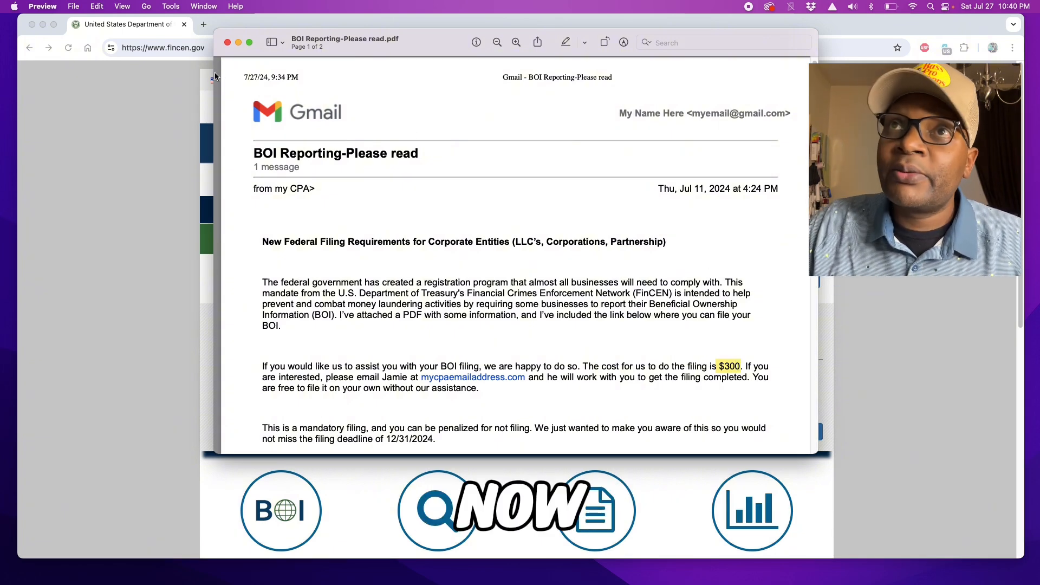
click(227, 42)
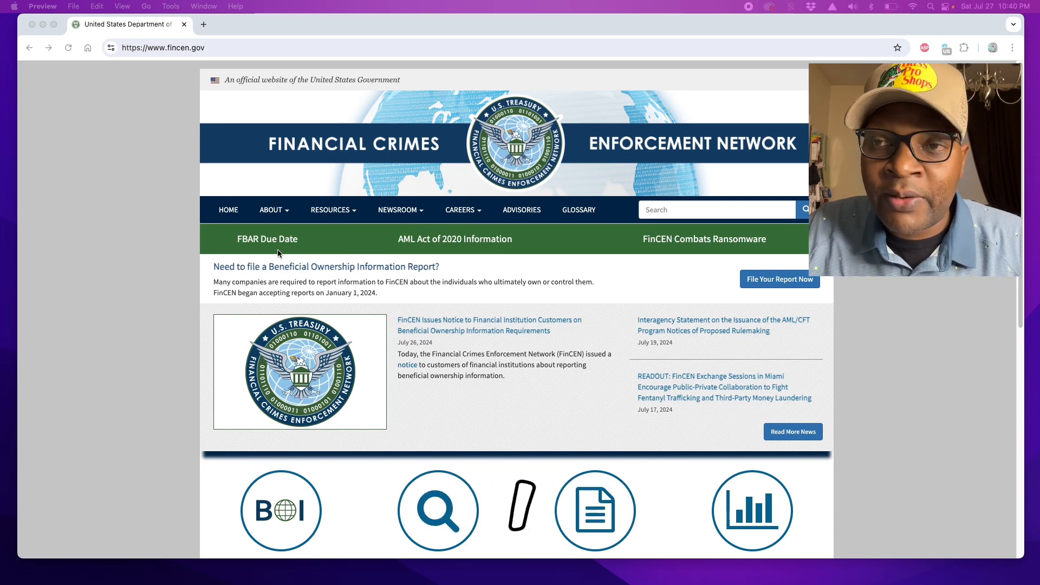
click(379, 446)
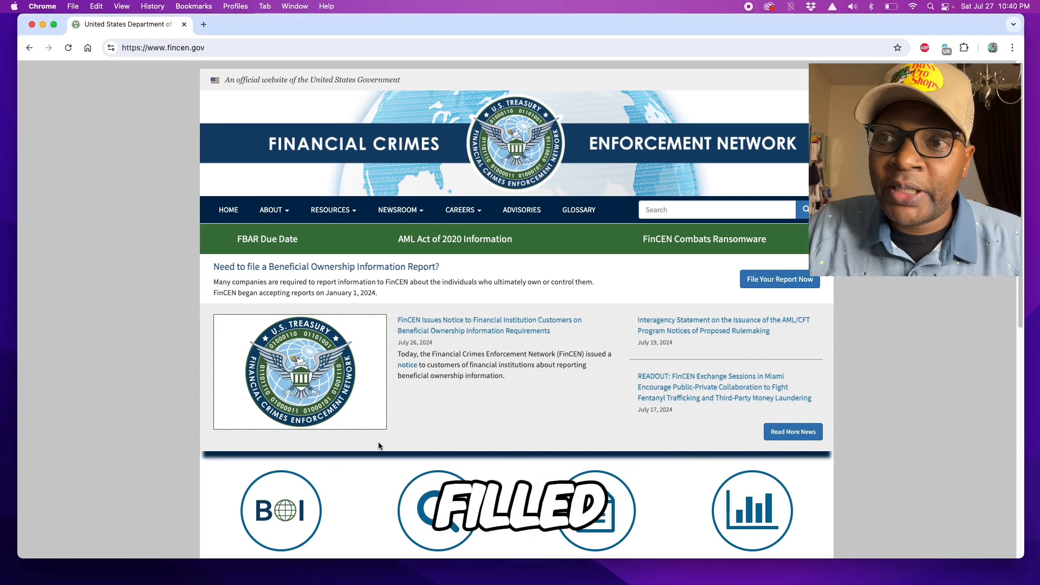
scroll(358, 456, down, 2)
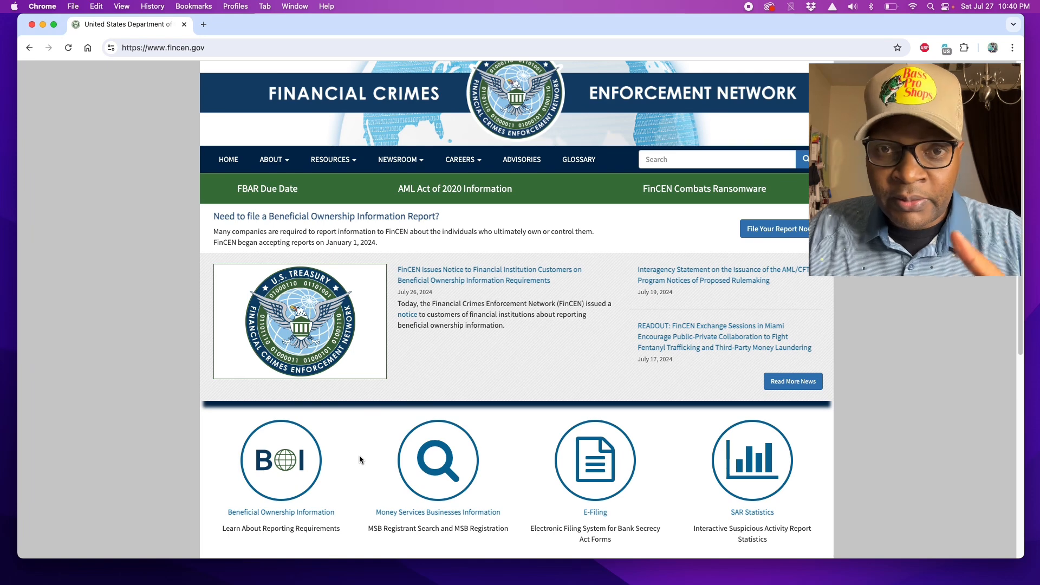
scroll(359, 456, down, 4)
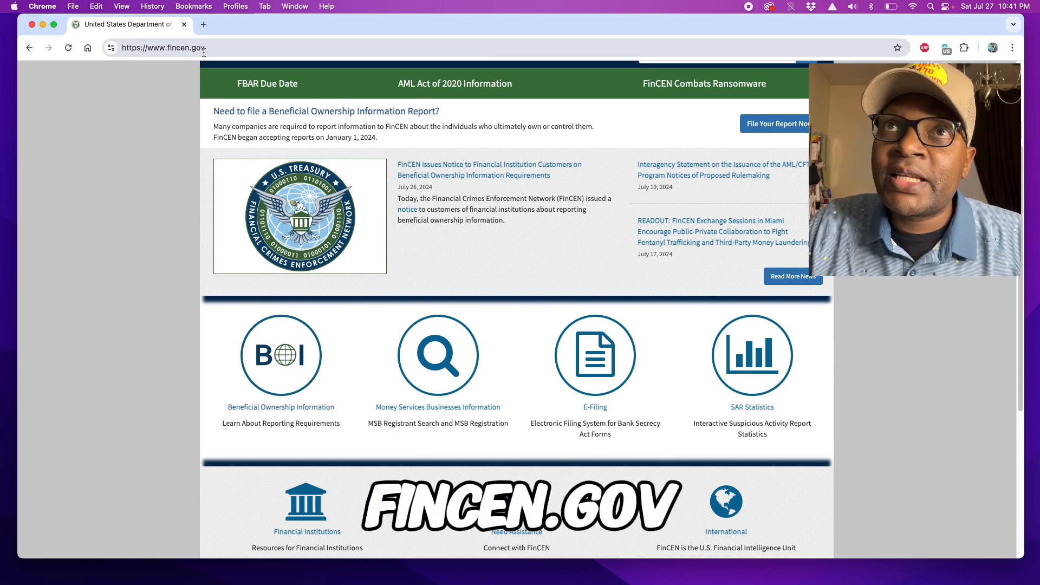
Step: Go from Beneficial Ownership Information through BOI E-Filing's Get Started to the online filing option
click(297, 410)
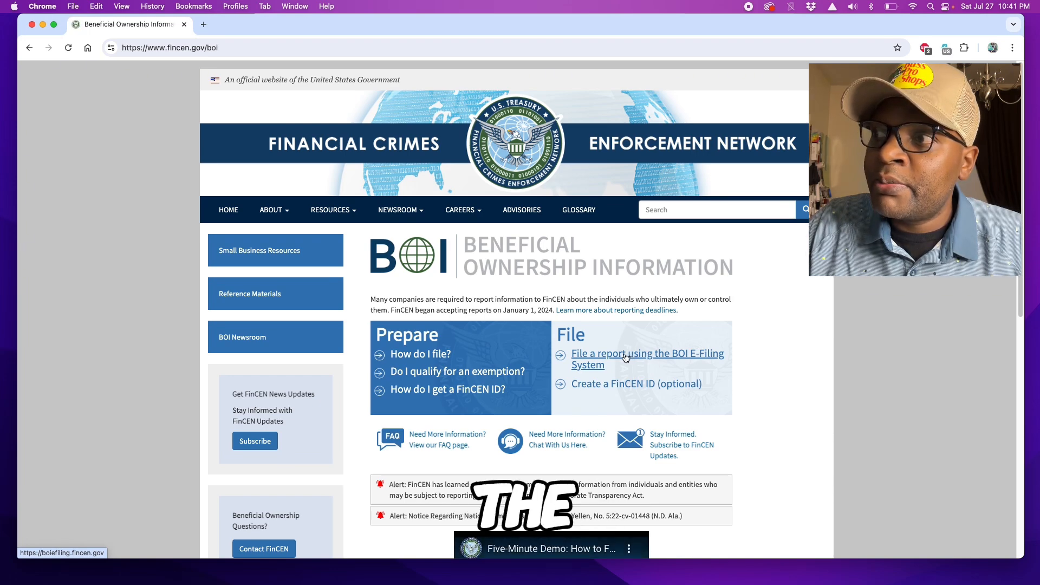
click(626, 358)
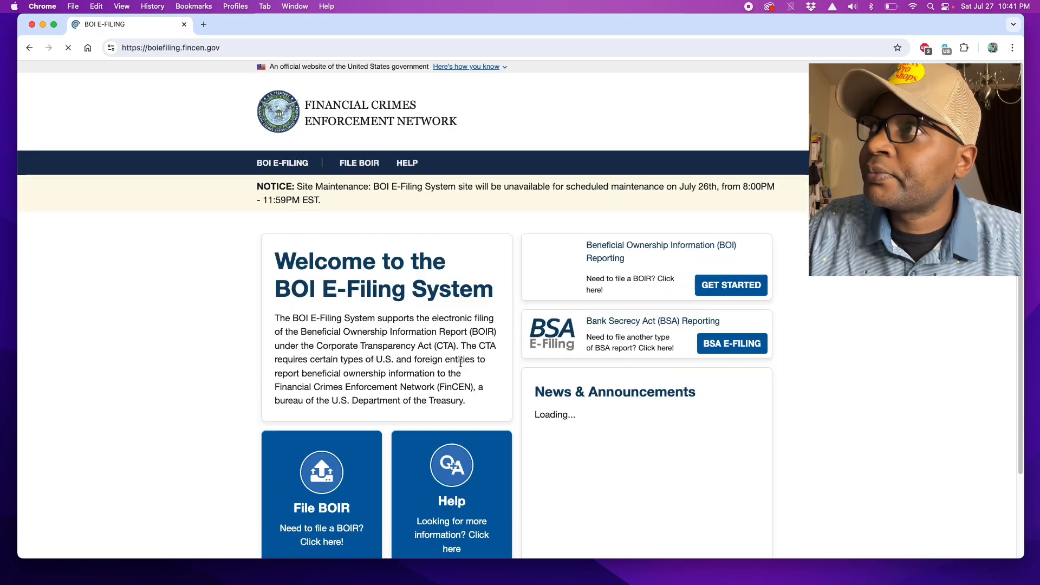
scroll(572, 327, down, 1)
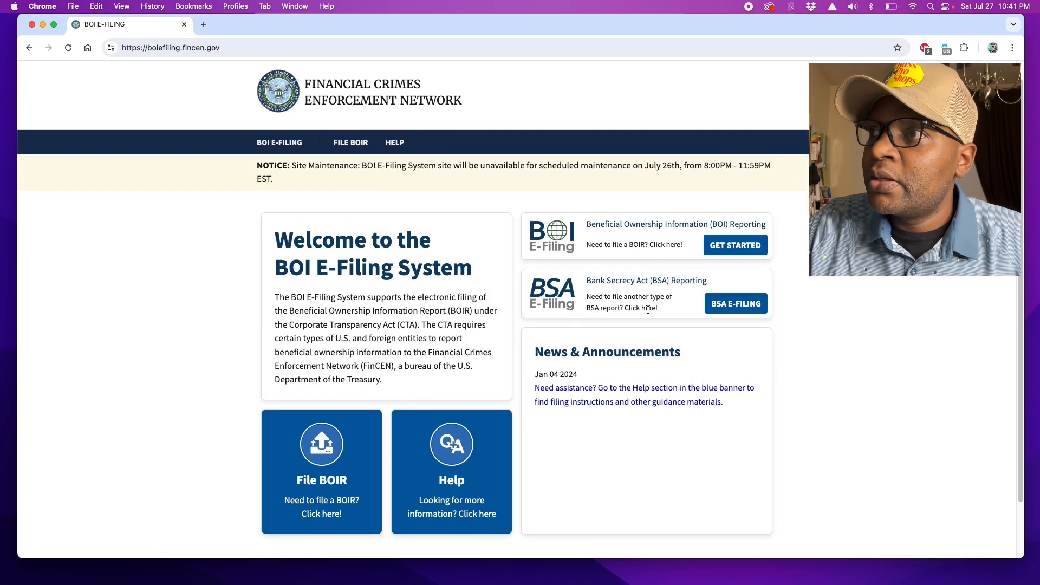
click(735, 245)
scroll(423, 350, down, 3)
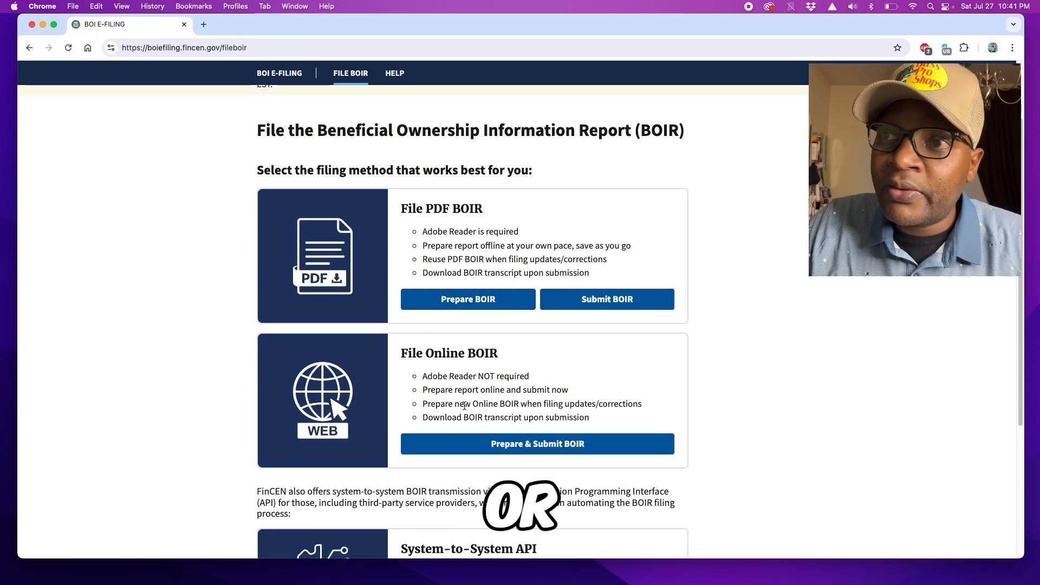
scroll(464, 406, down, 1)
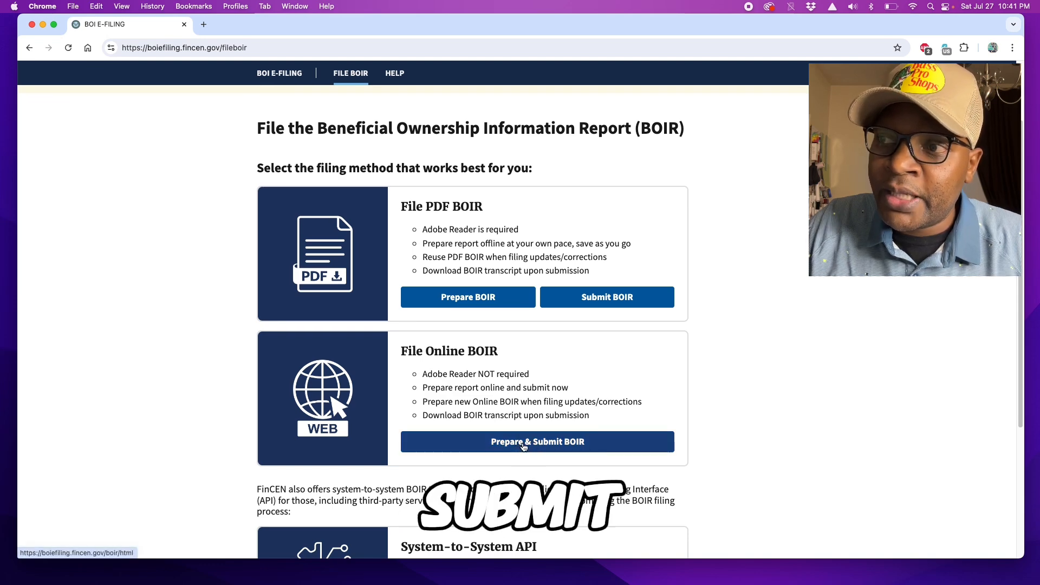
click(525, 443)
Step: Mark the BOIR filing as an Initial report and continue to the Reporting Company step
scroll(470, 309, down, 5)
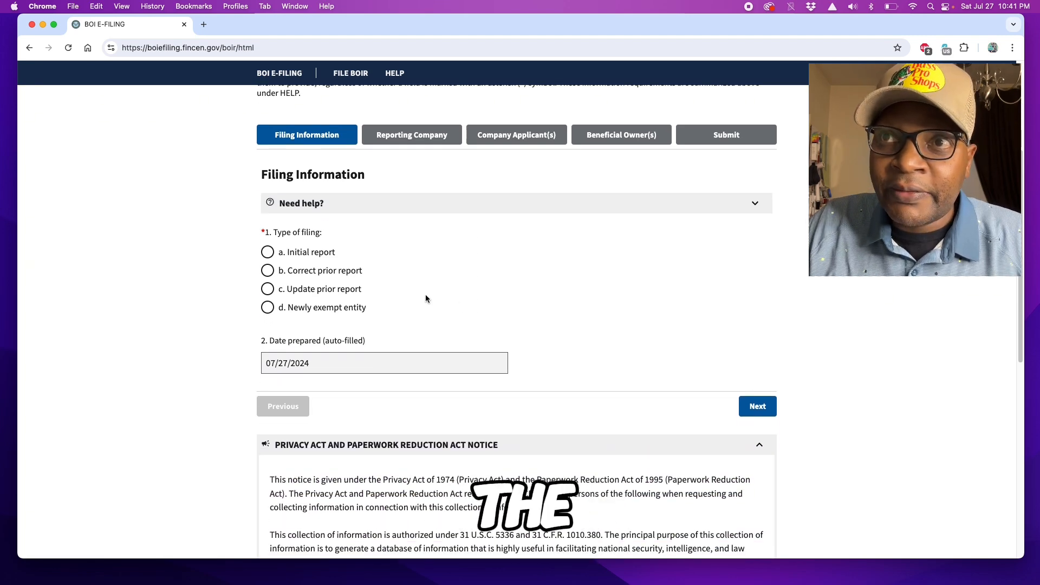
click(268, 253)
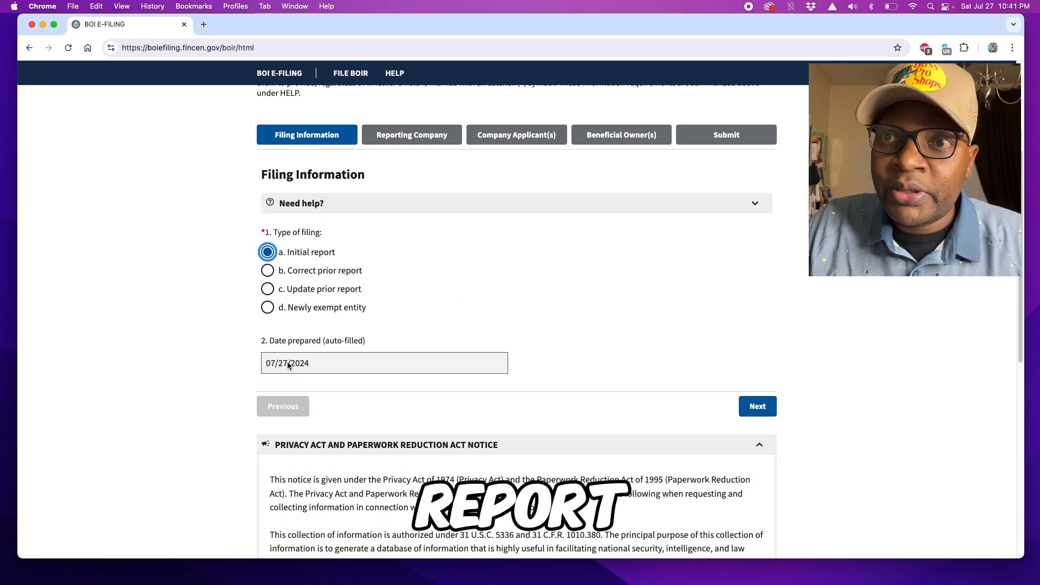
click(760, 409)
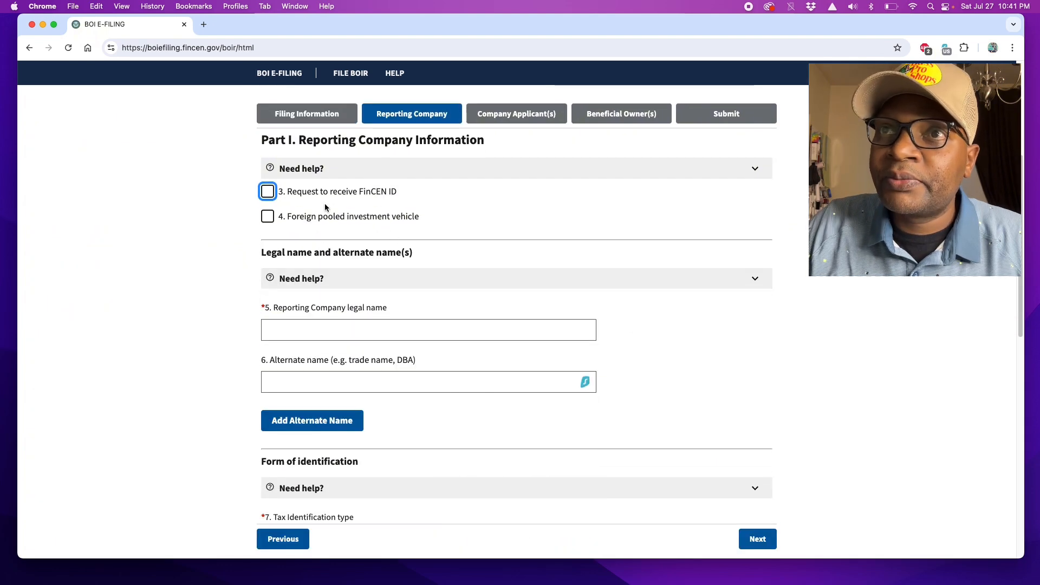
Step: Request a FinCEN ID and enter RISE AND SHINE LLC as the company's legal name
mouse_move(290, 191)
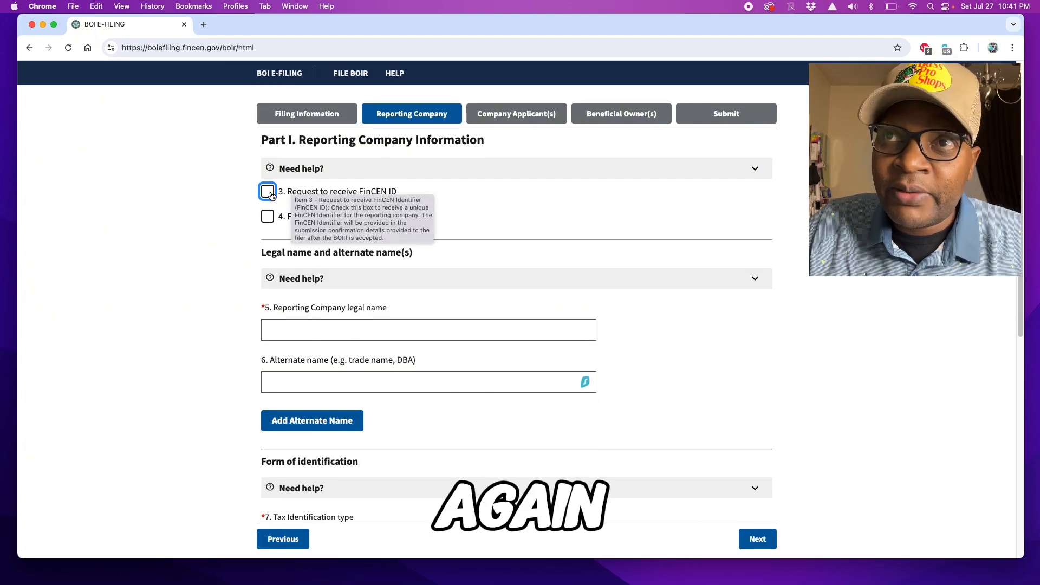
click(268, 193)
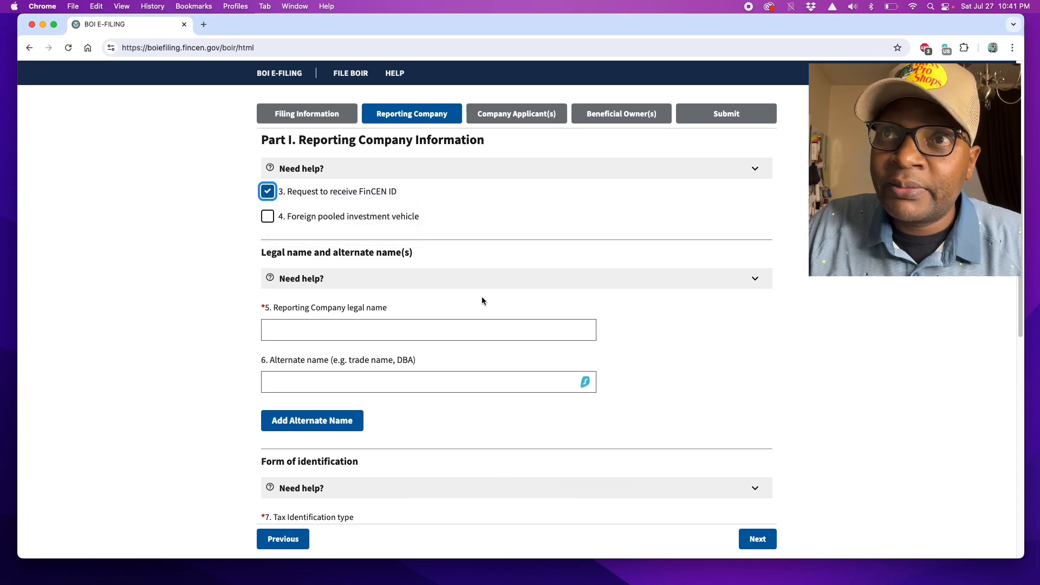
scroll(381, 297, down, 2)
click(272, 267)
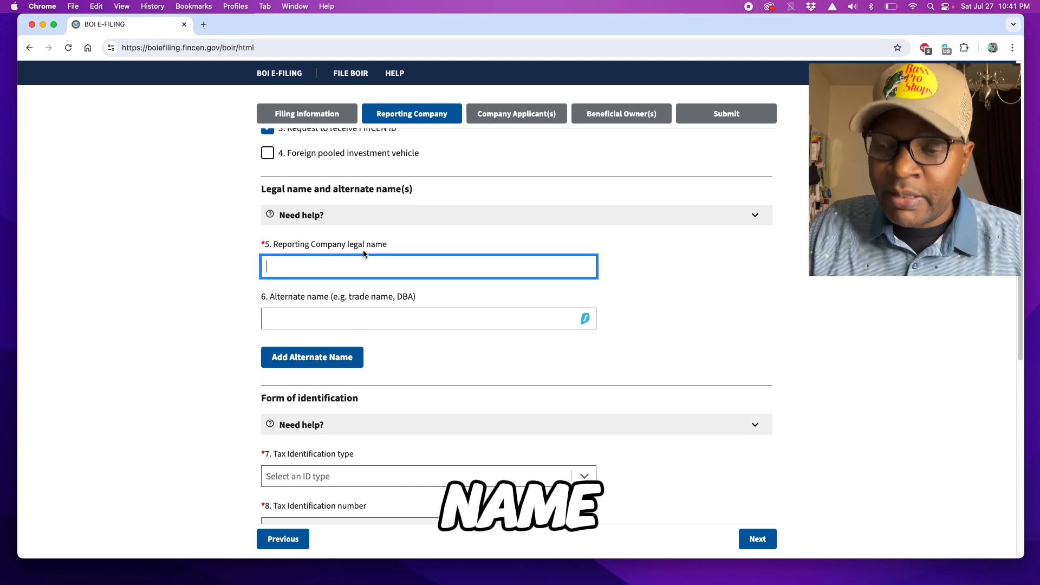
text(RISE AND SHINE LLC)
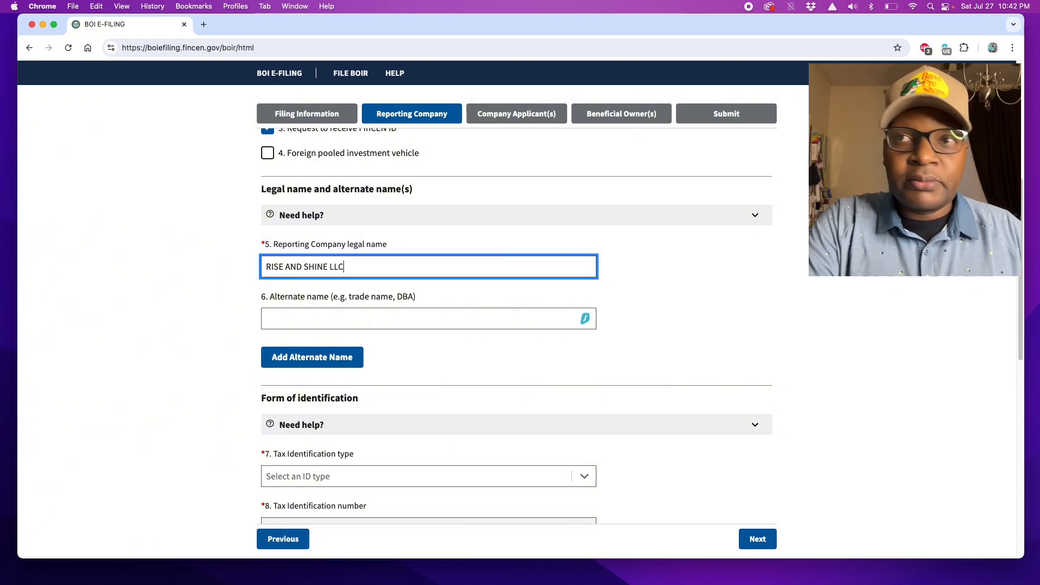
Step: Set the tax identification type to EIN and enter the company's EIN
scroll(419, 322, down, 5)
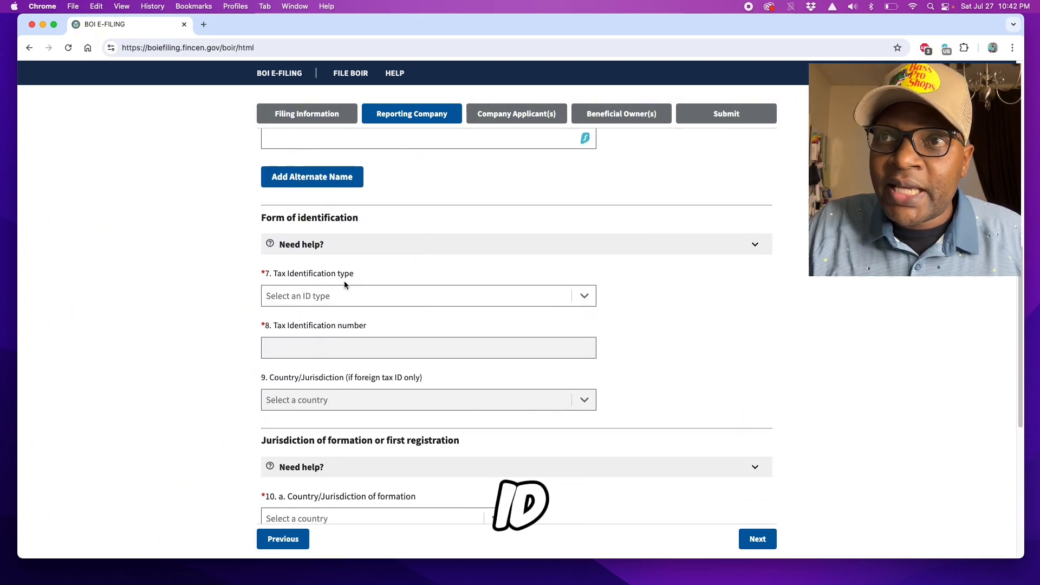
click(585, 297)
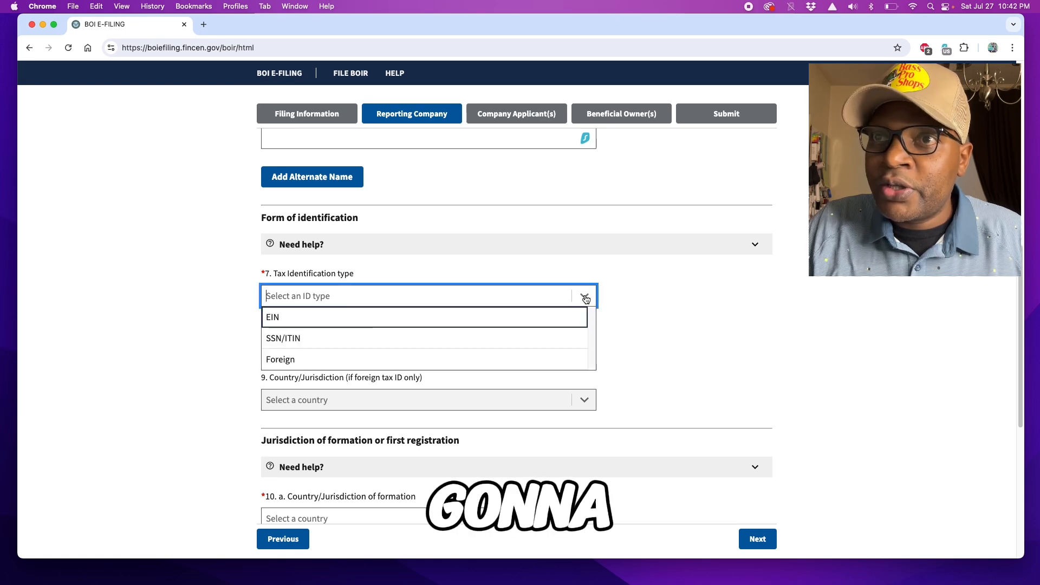
click(276, 319)
click(280, 345)
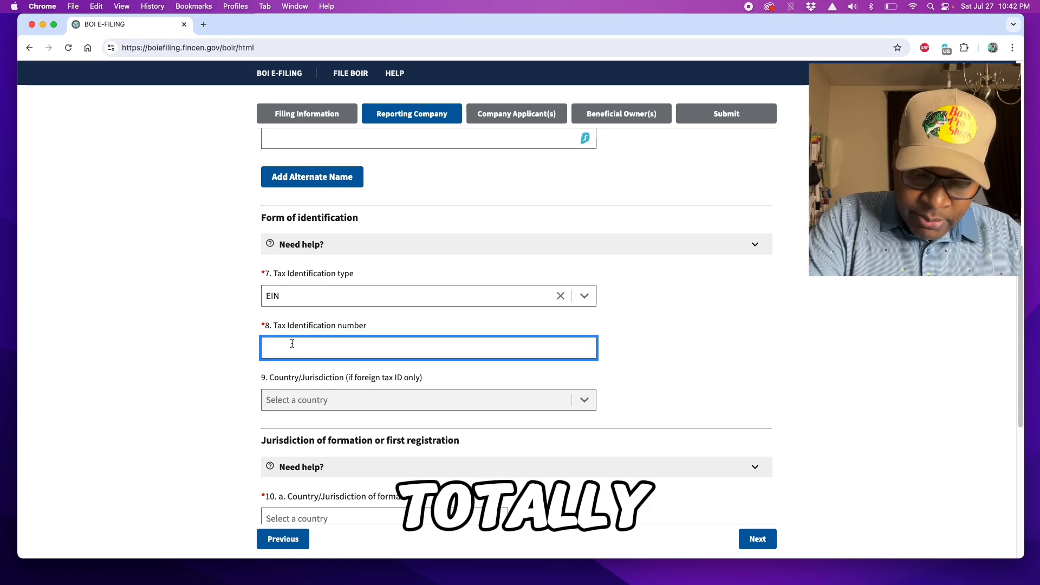
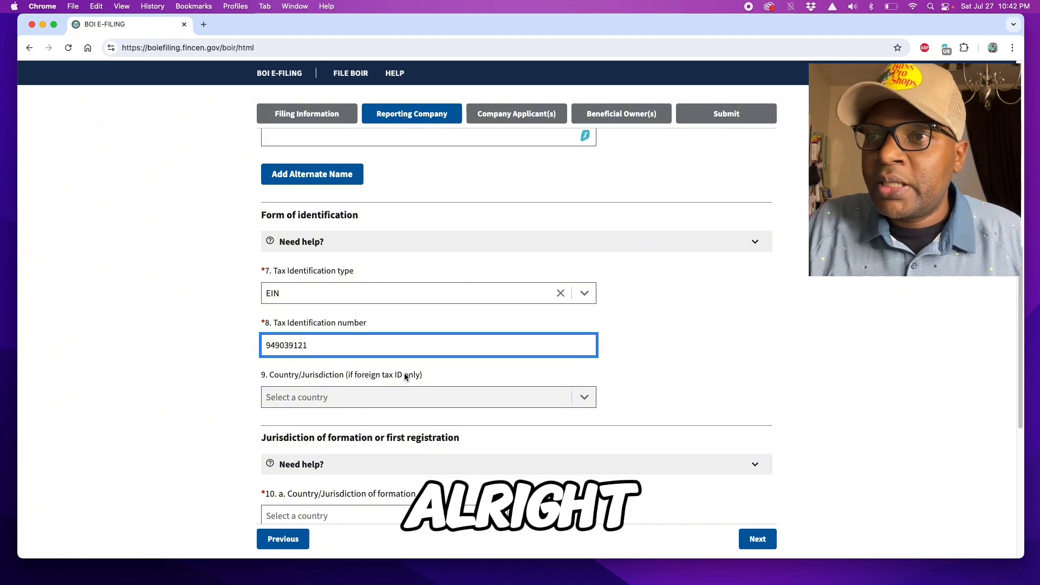
Step: Set the formation jurisdiction to United States of America, state Texas
scroll(399, 372, down, 5)
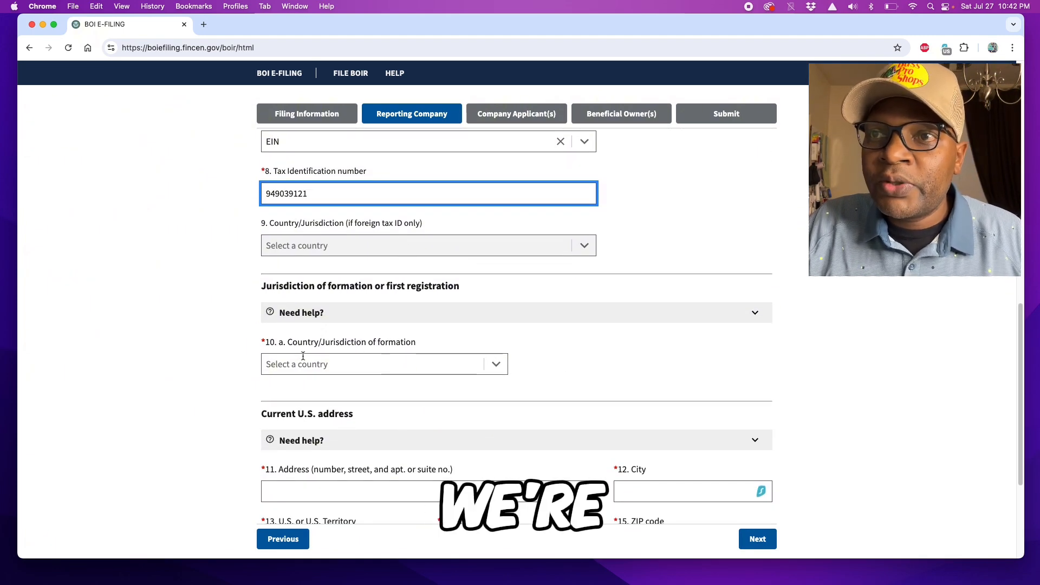
click(496, 364)
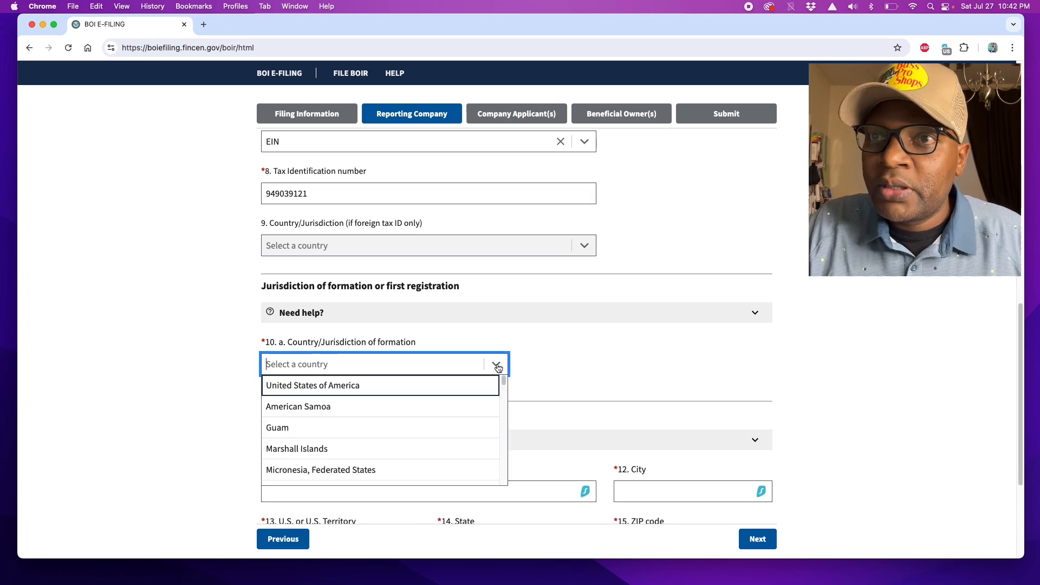
click(305, 386)
scroll(260, 369, down, 3)
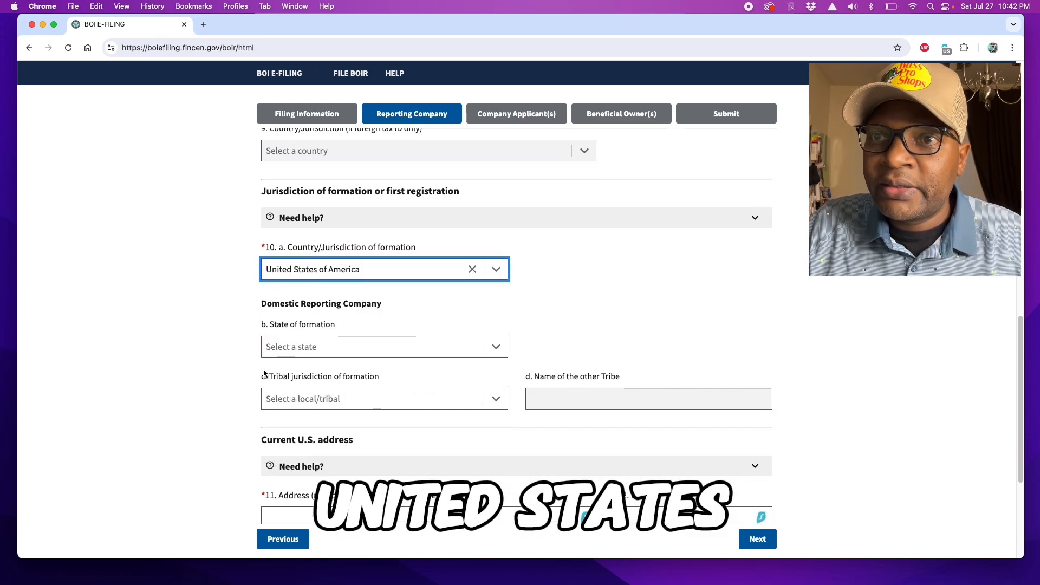
click(294, 349)
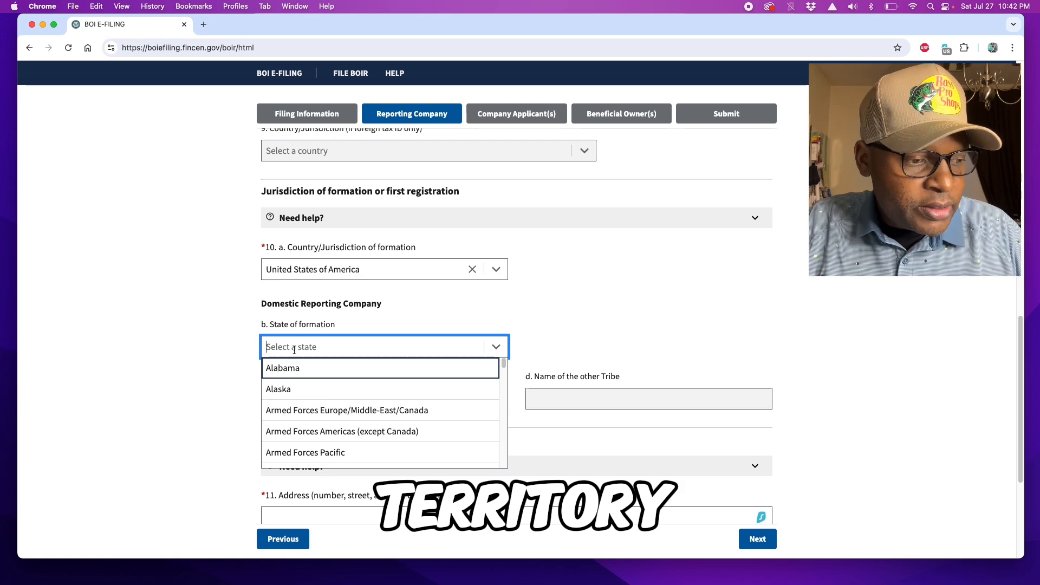
text(te)
click(279, 389)
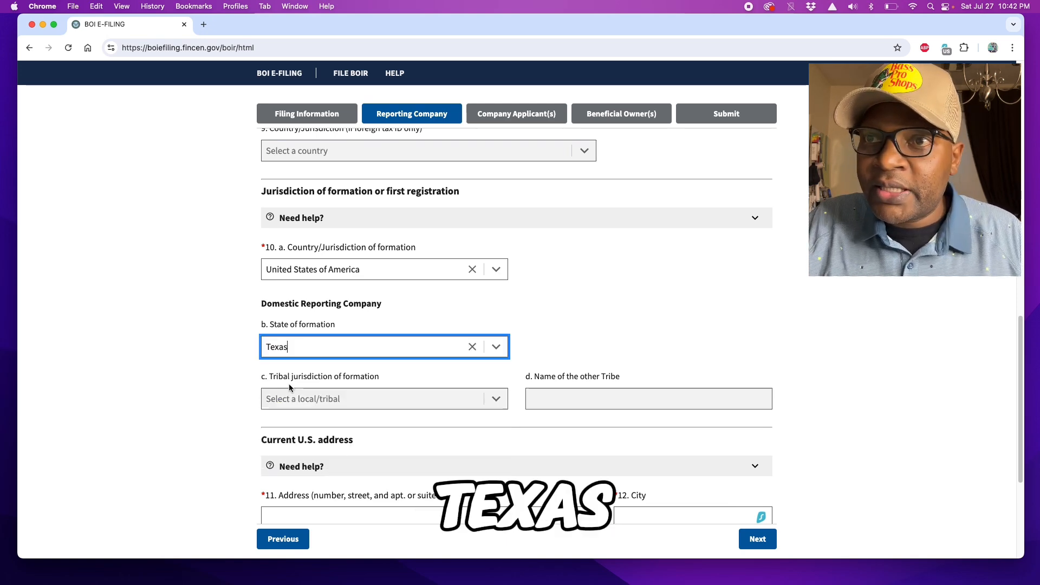
click(567, 327)
scroll(547, 332, down, 5)
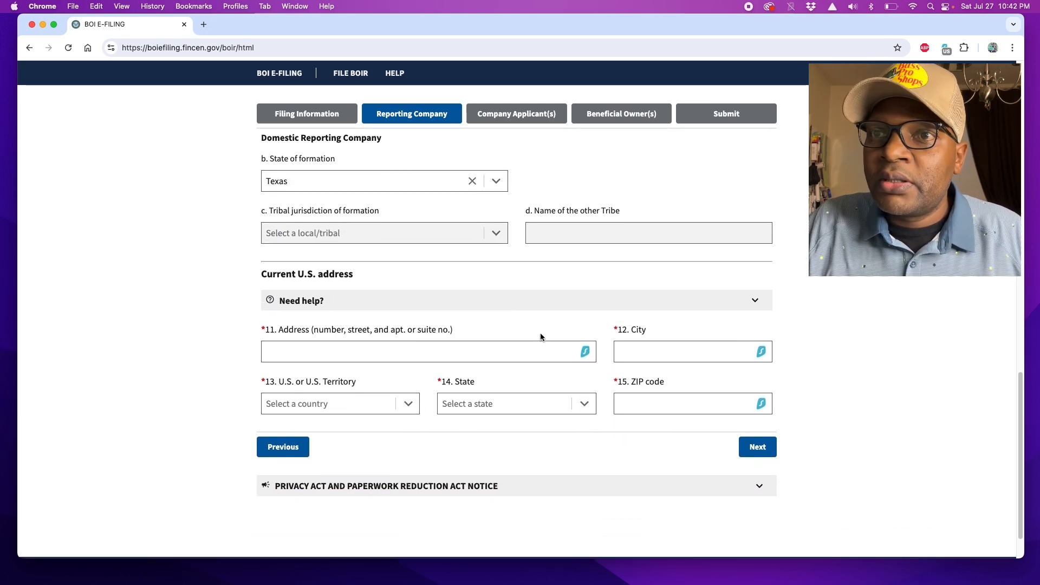
Step: Enter the company's street address and city
click(311, 343)
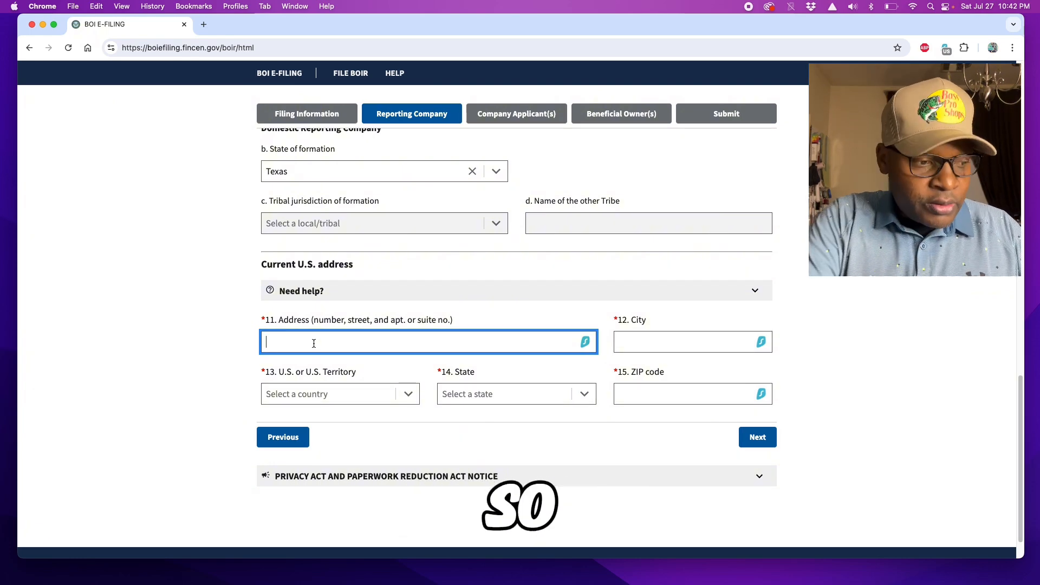
text(1234)
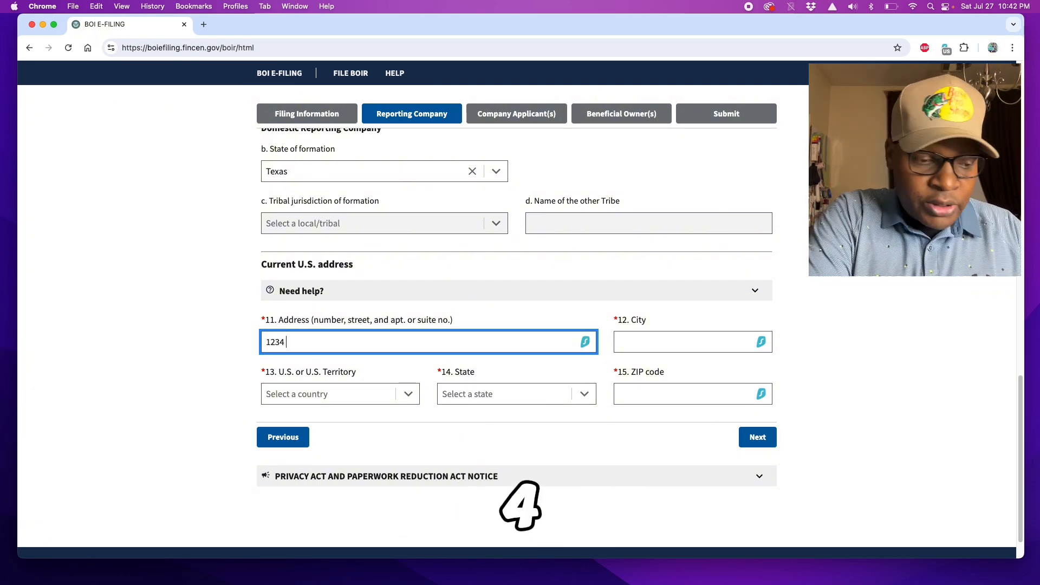
text( MAIN S)
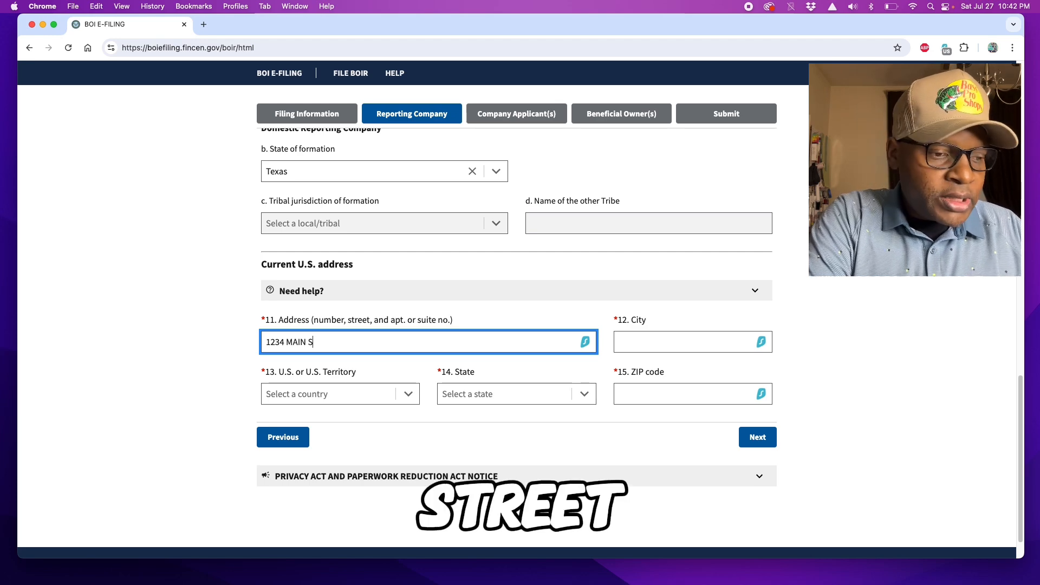
text(T)
click(632, 345)
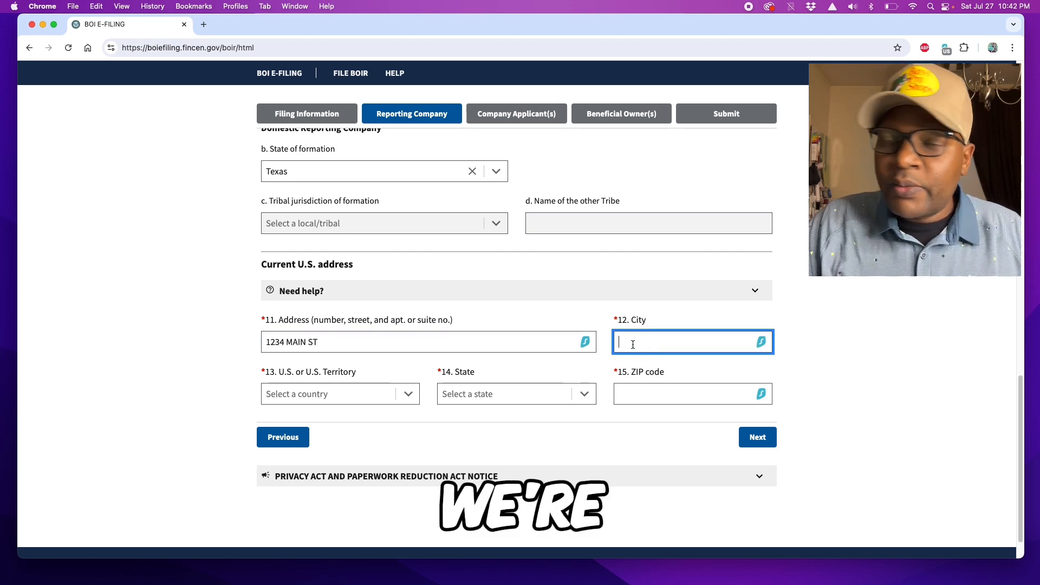
text(ARL)
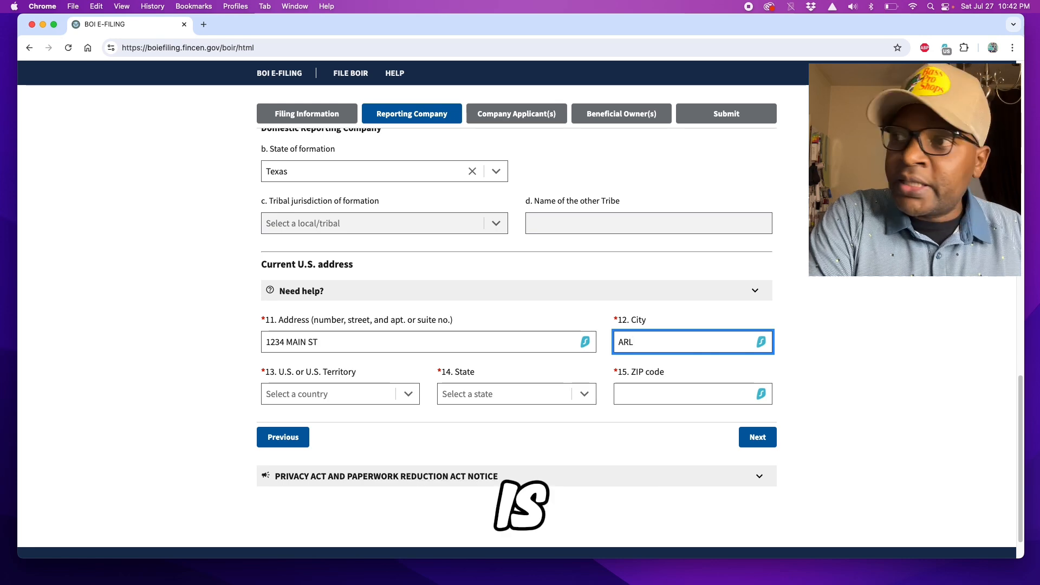
text(INGTON)
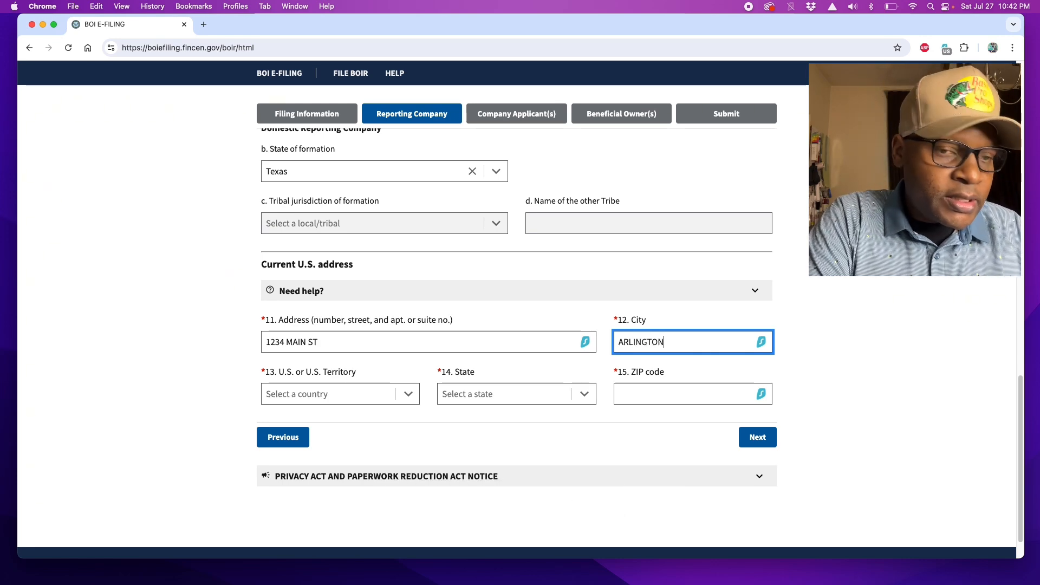
Step: Set the address country to United States of America, state Texas, add the ZIP, and continue
click(408, 393)
click(325, 413)
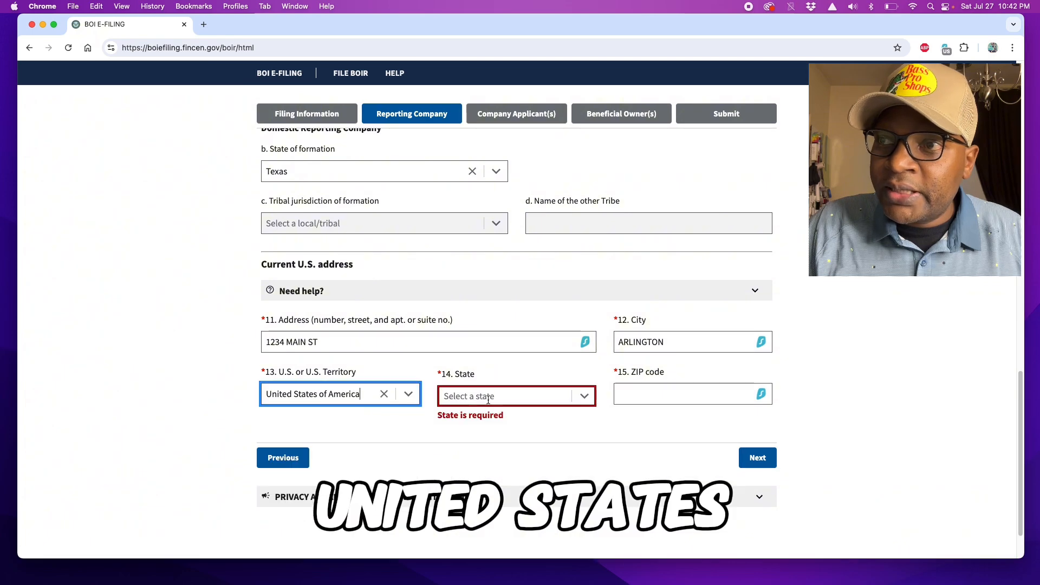
click(520, 396)
text(TE)
key(Down)
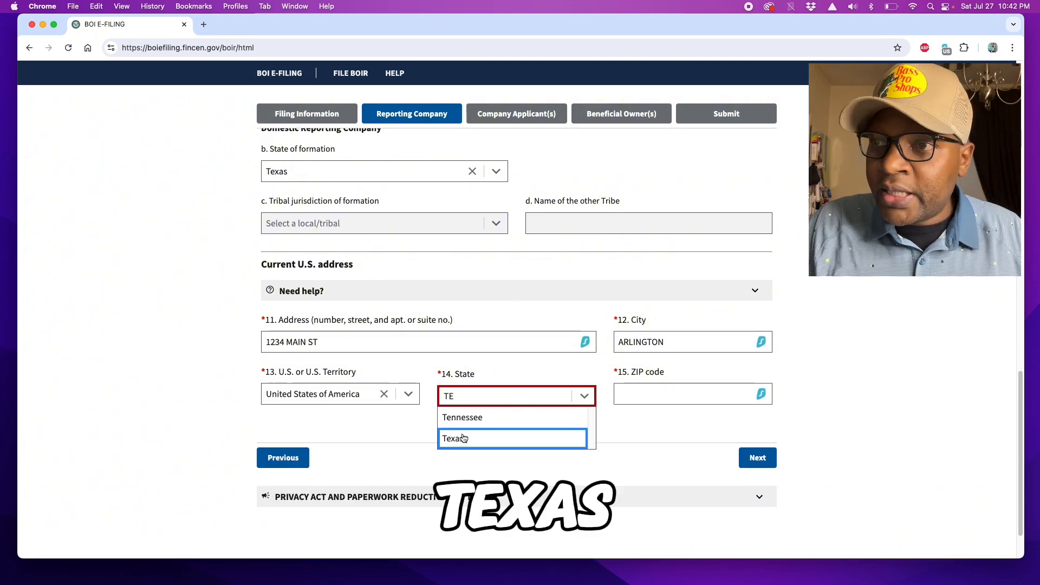
key(Return)
click(646, 394)
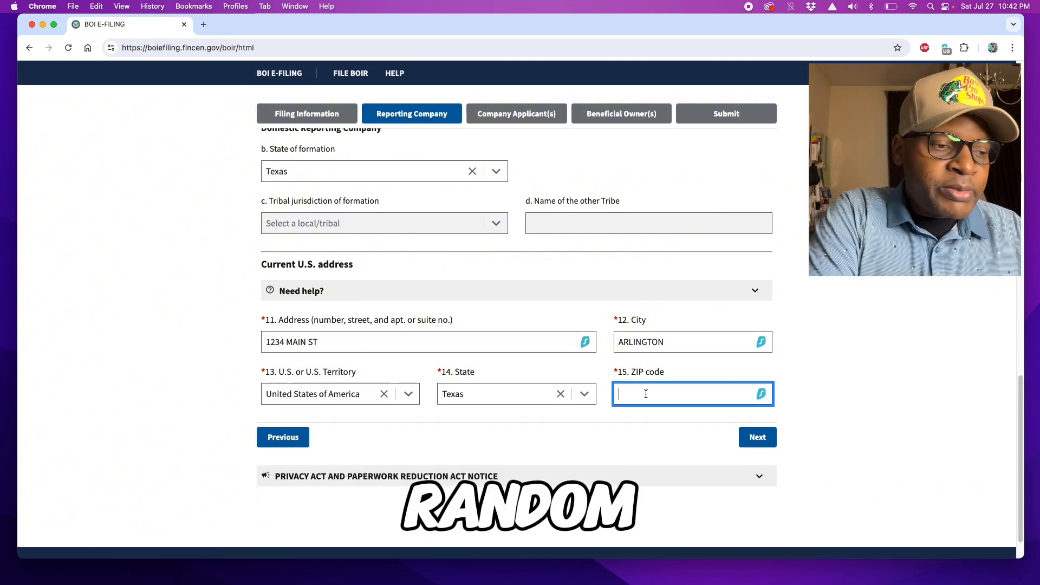
text(76010)
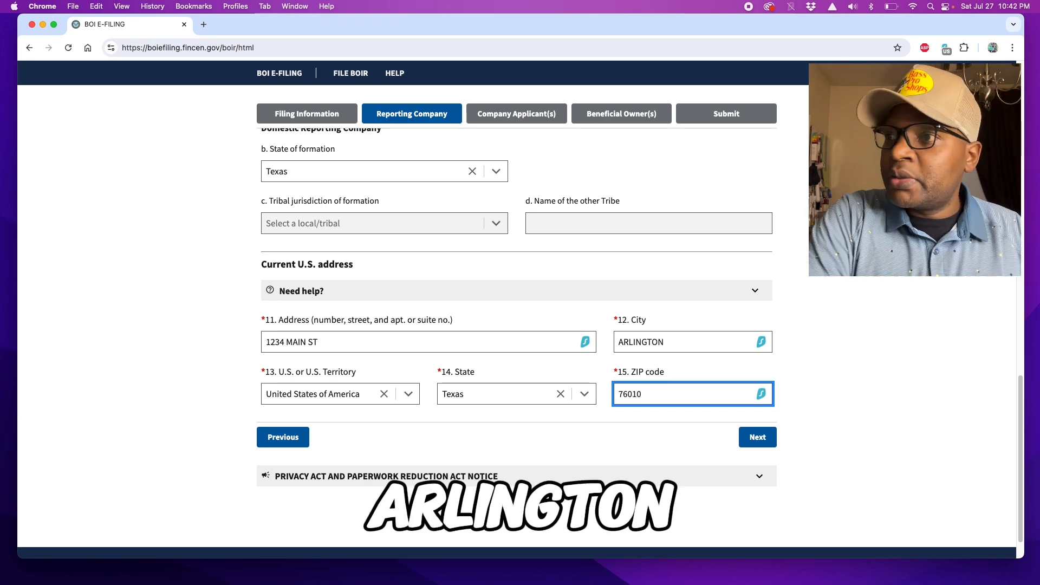
click(758, 438)
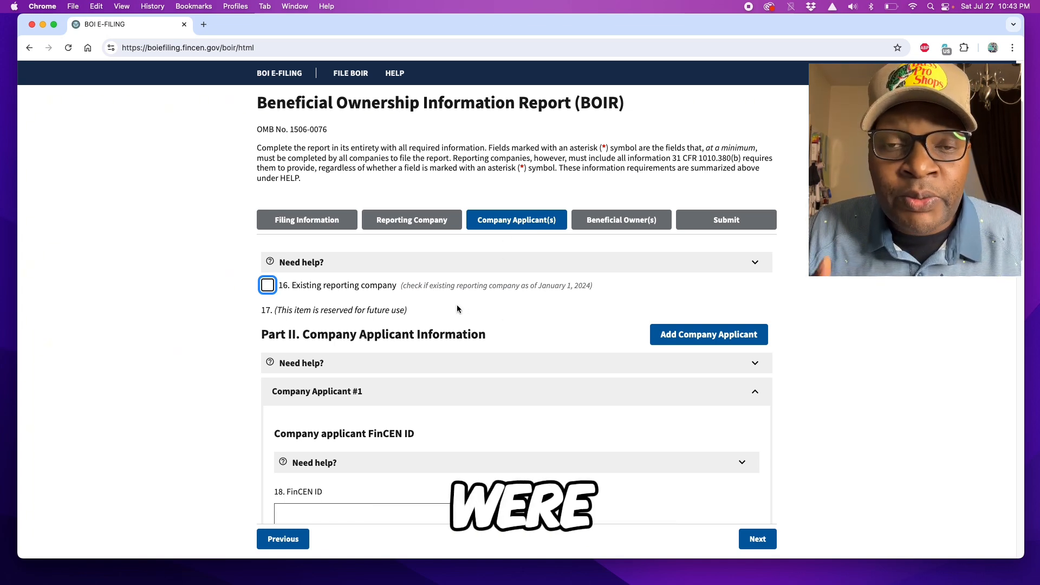
Step: Check item 16 Existing reporting company, confirm Yes, and advance to Beneficial Owner #1
click(267, 285)
click(585, 352)
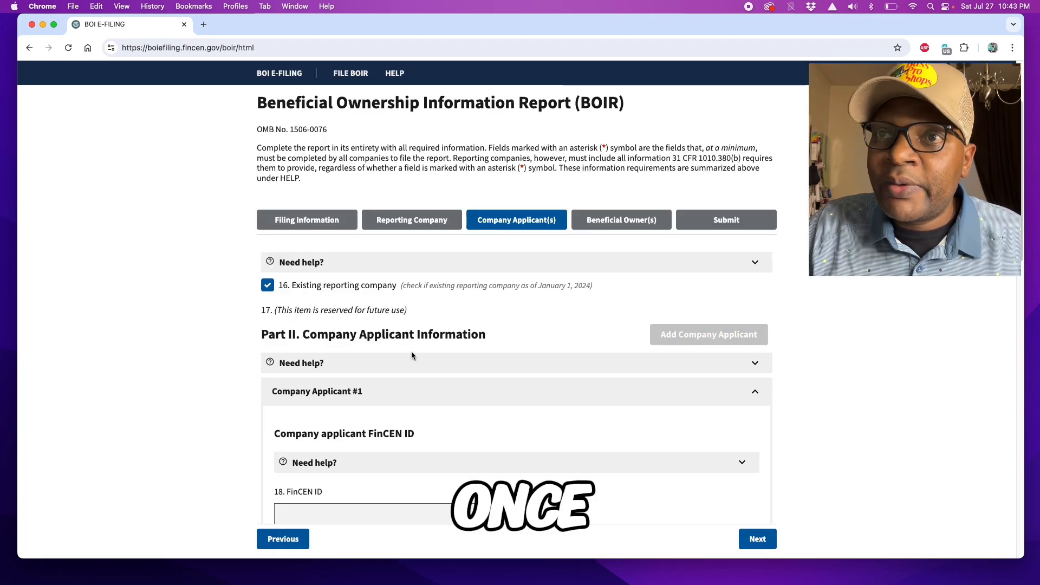
scroll(412, 352, down, 3)
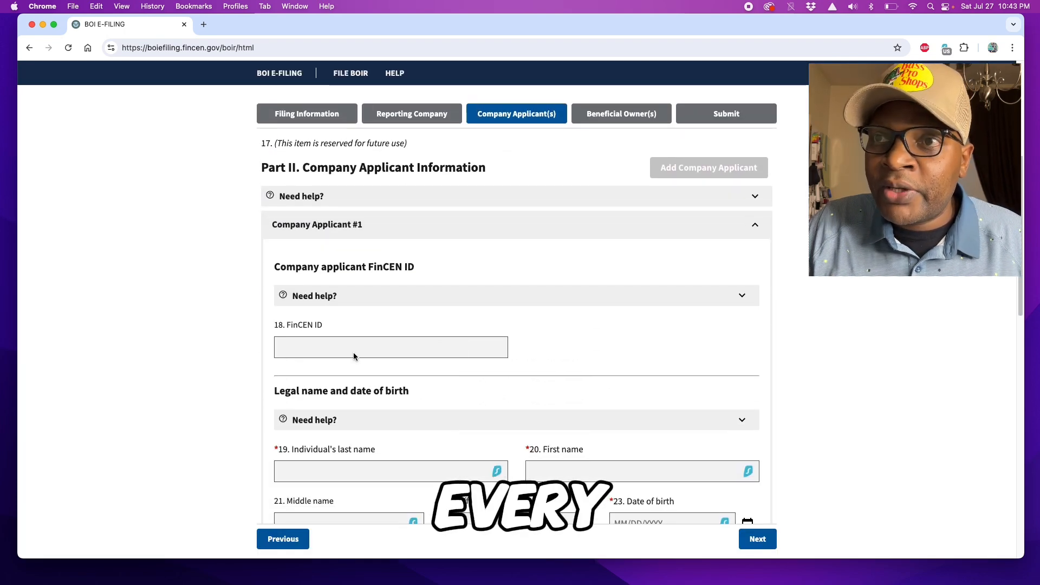
scroll(425, 434, down, 4)
scroll(429, 421, down, 8)
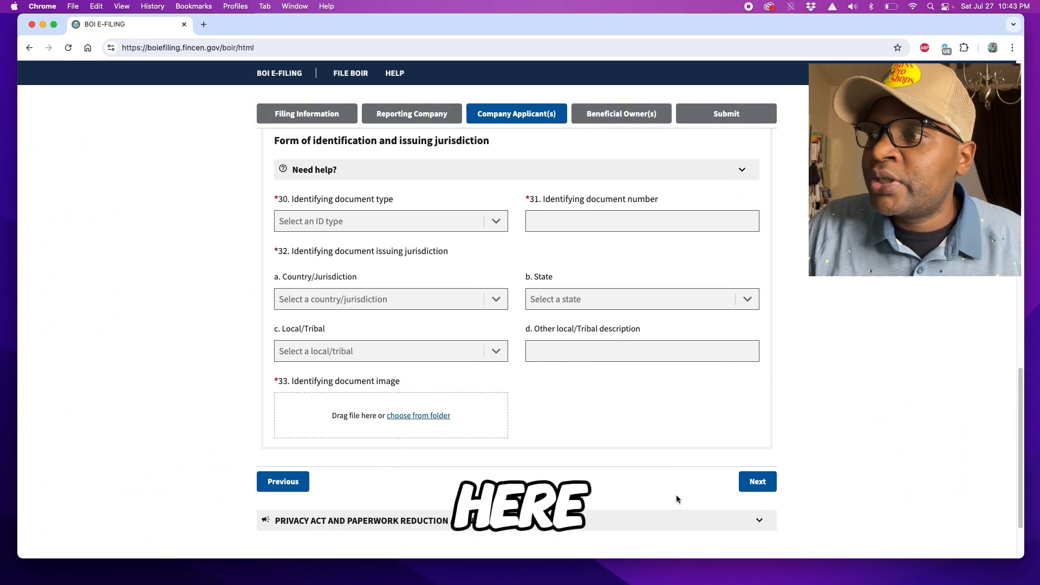
click(758, 481)
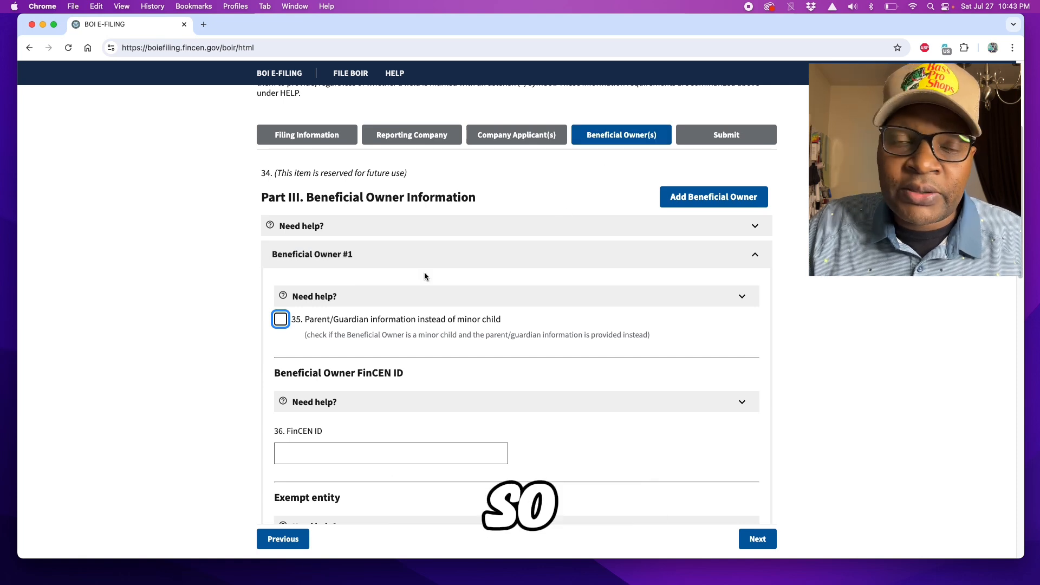
scroll(254, 301, down, 1)
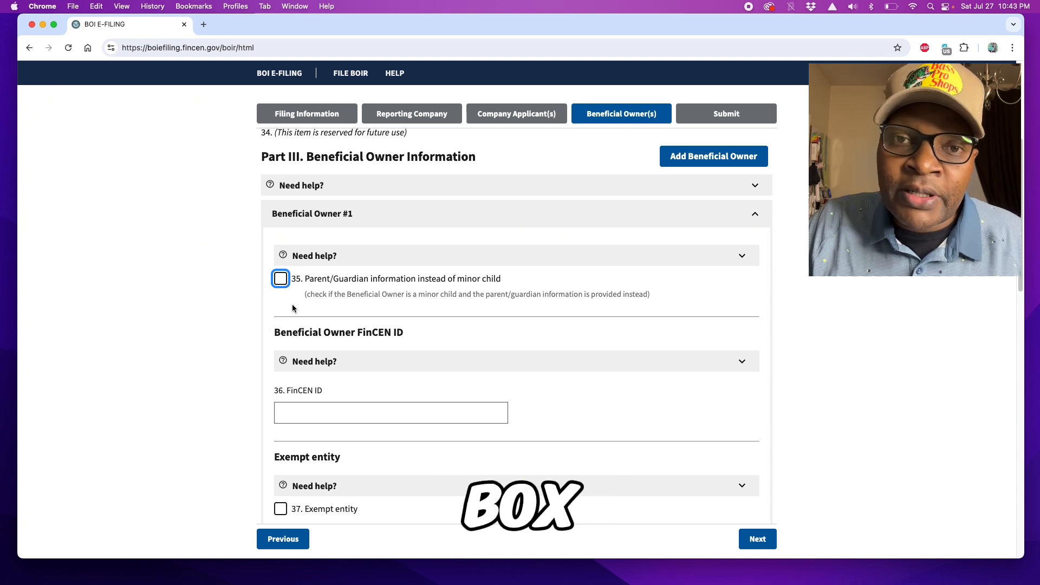
scroll(302, 345, down, 1)
scroll(301, 344, down, 2)
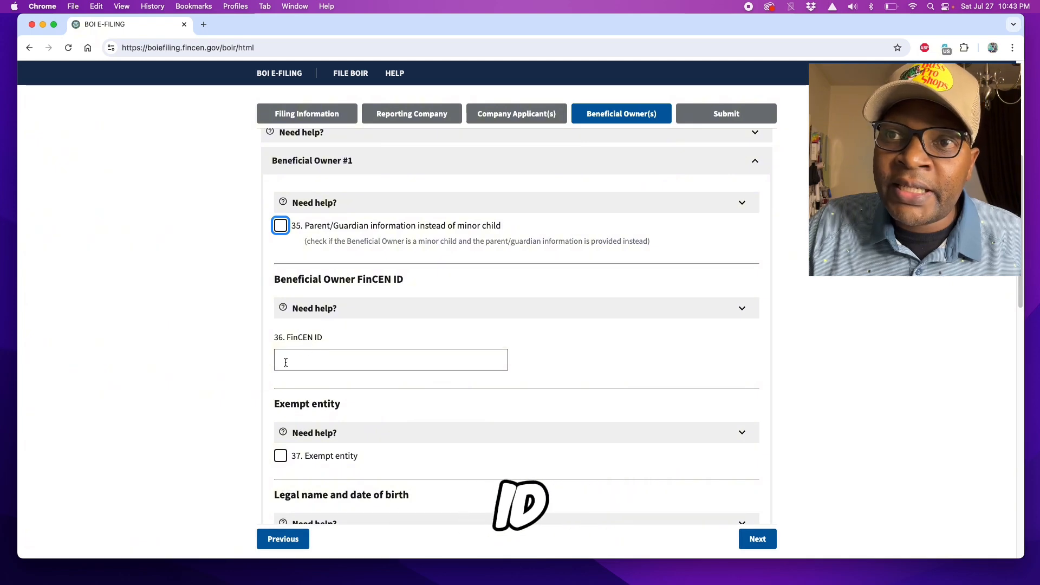
mouse_move(297, 362)
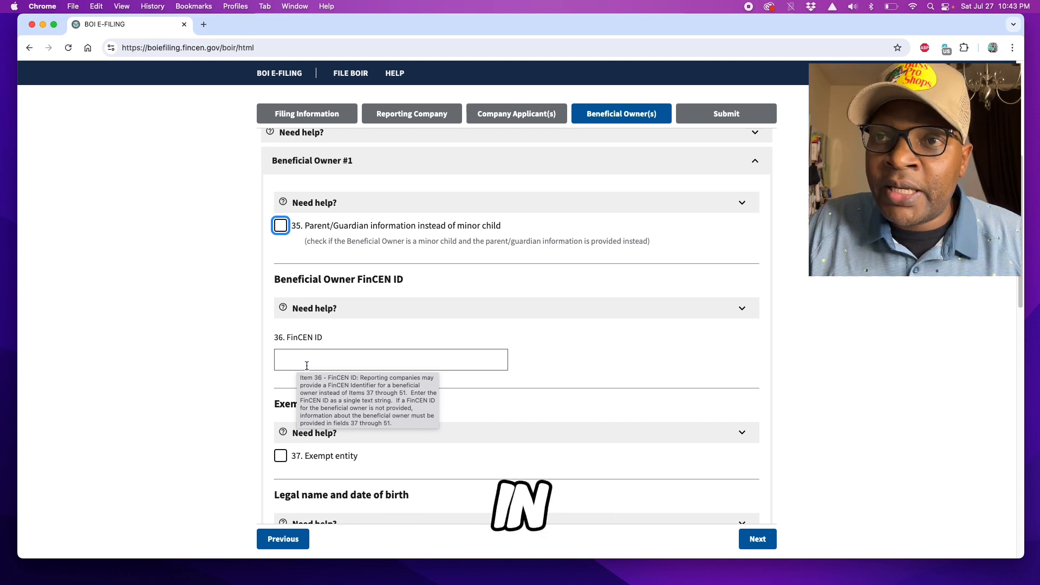
scroll(306, 365, down, 4)
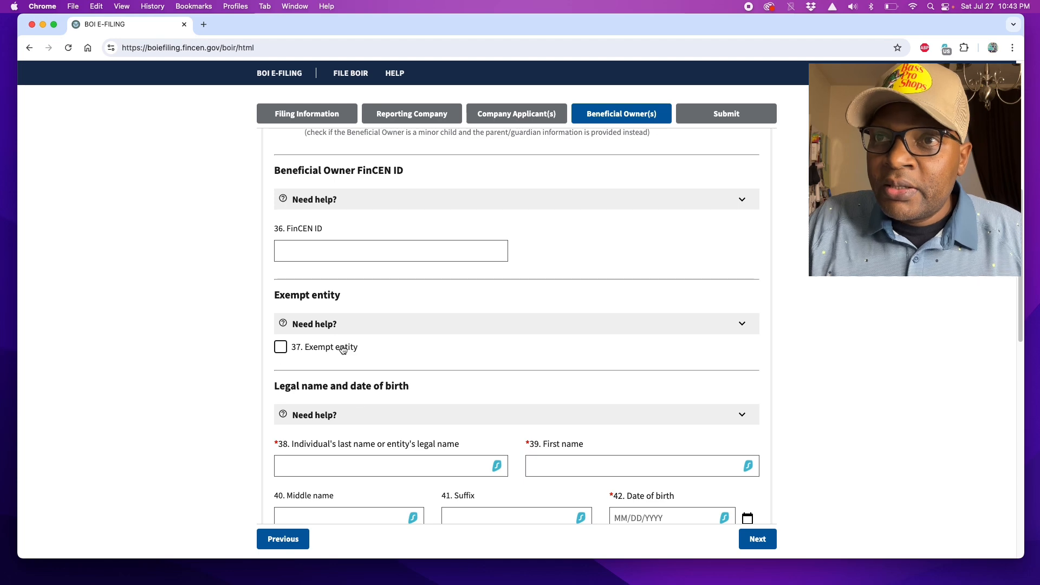
scroll(303, 334, down, 1)
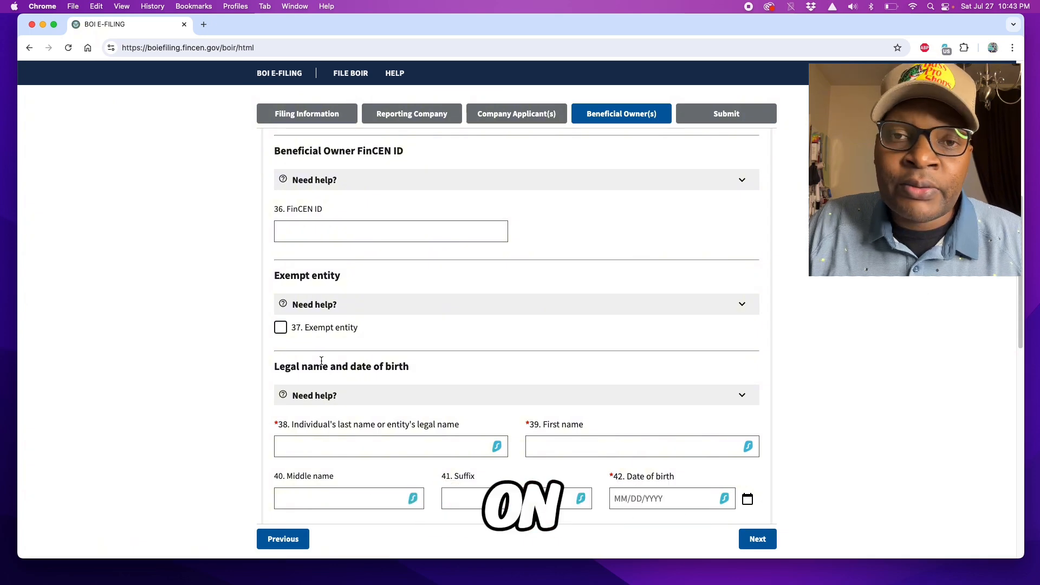
scroll(330, 360, down, 4)
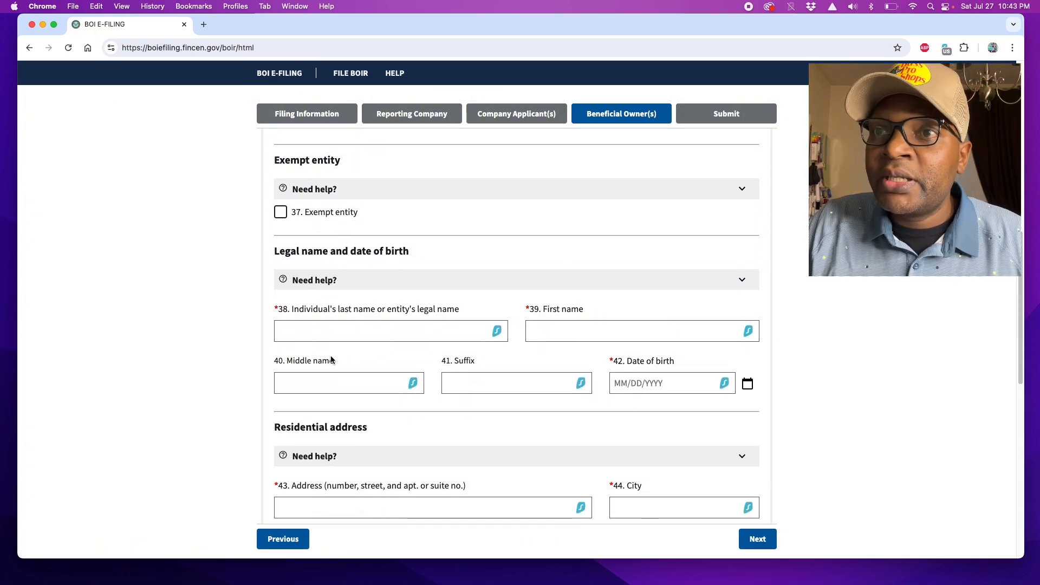
Step: Fill fields 38, 39 and 42 with the owner's last name, first name and birth date
click(296, 331)
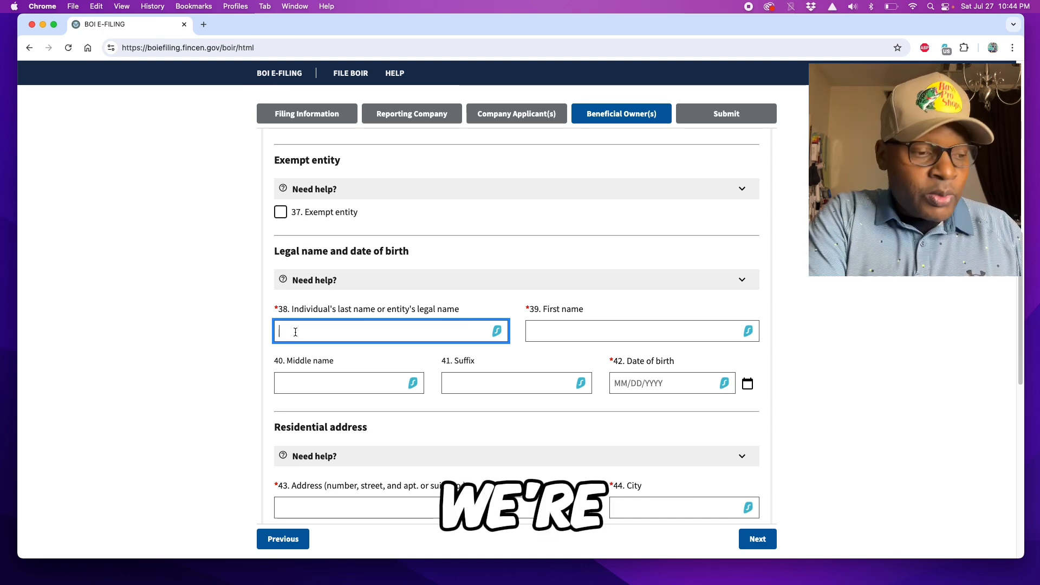
text(EDISON)
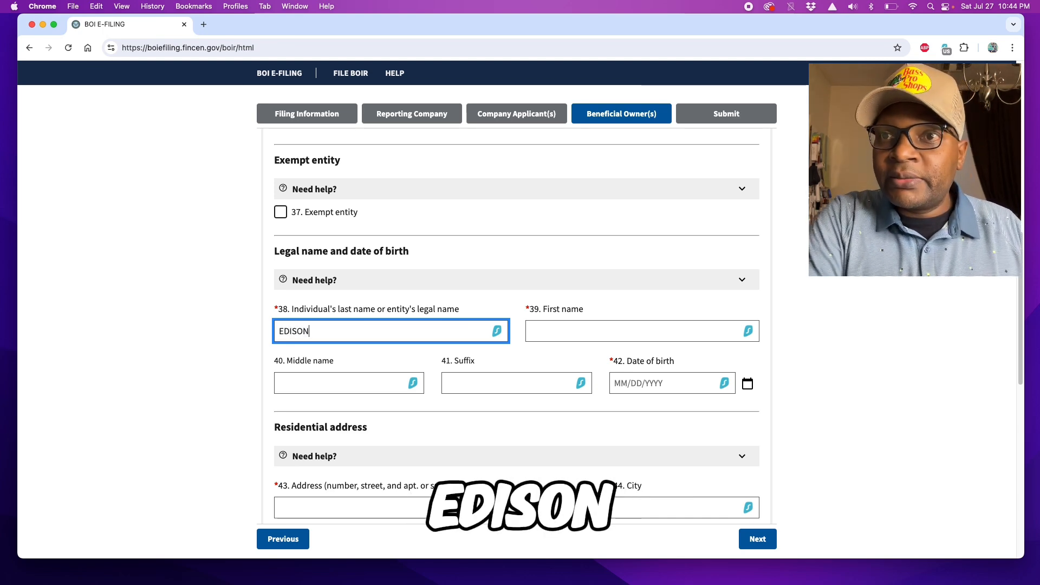
click(543, 332)
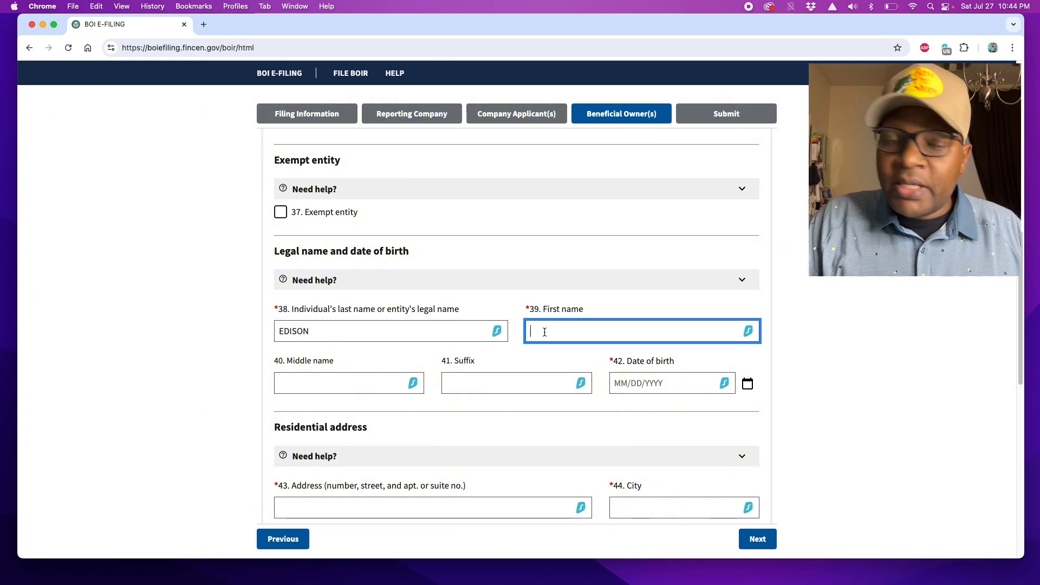
text(THOMAS)
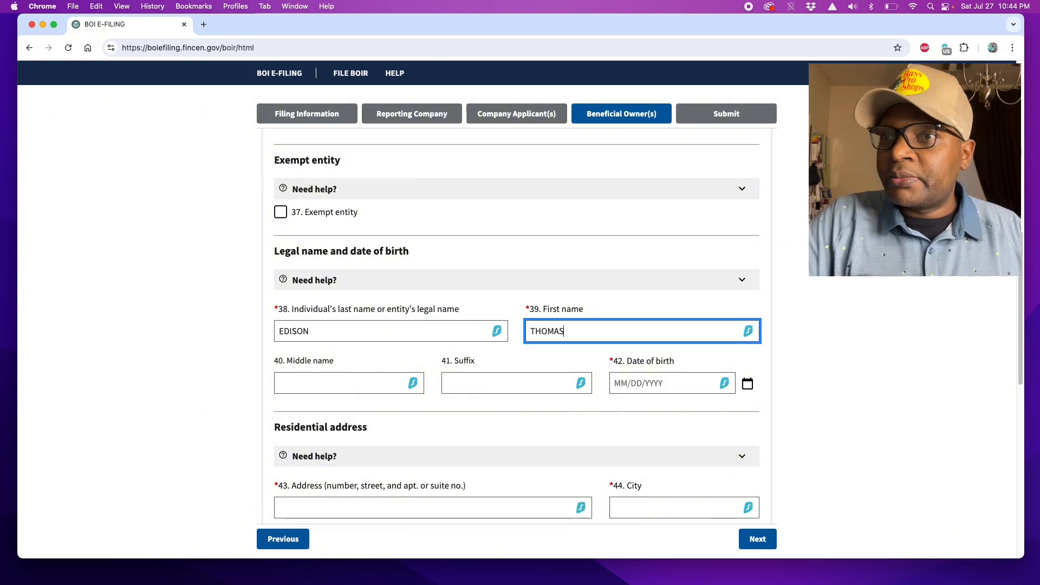
click(618, 383)
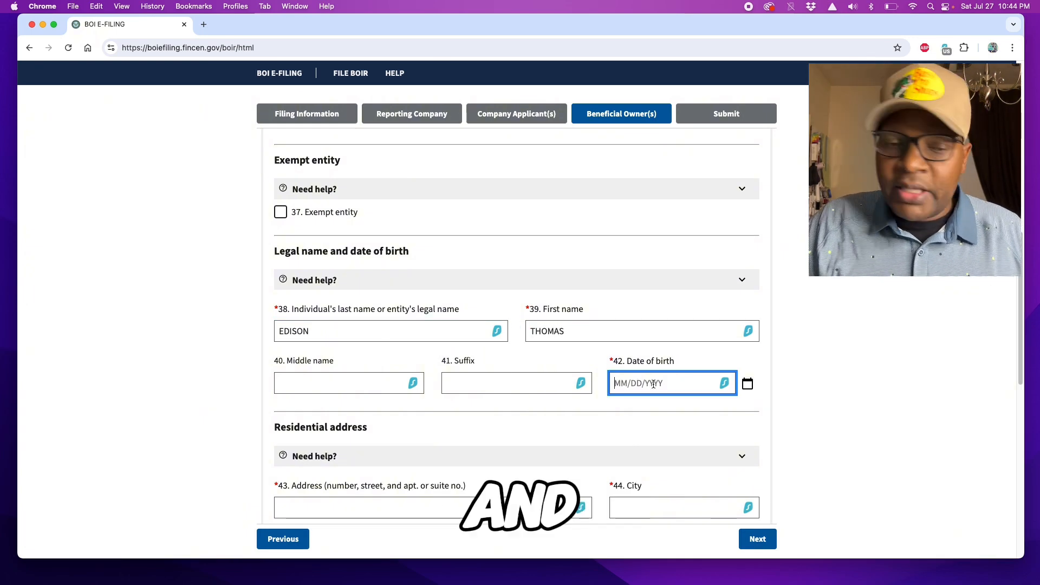
text(12/)
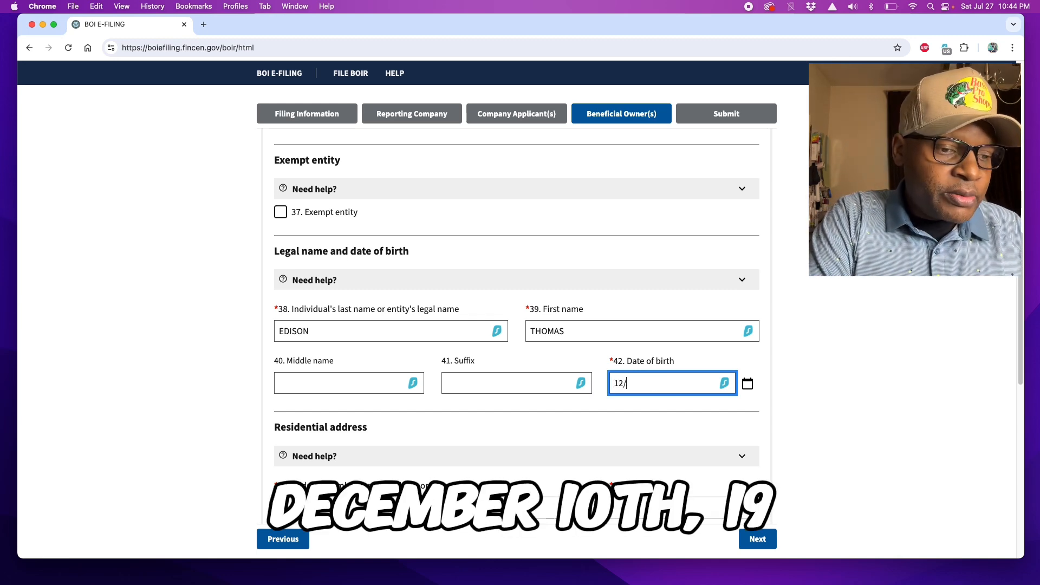
text(10/1959)
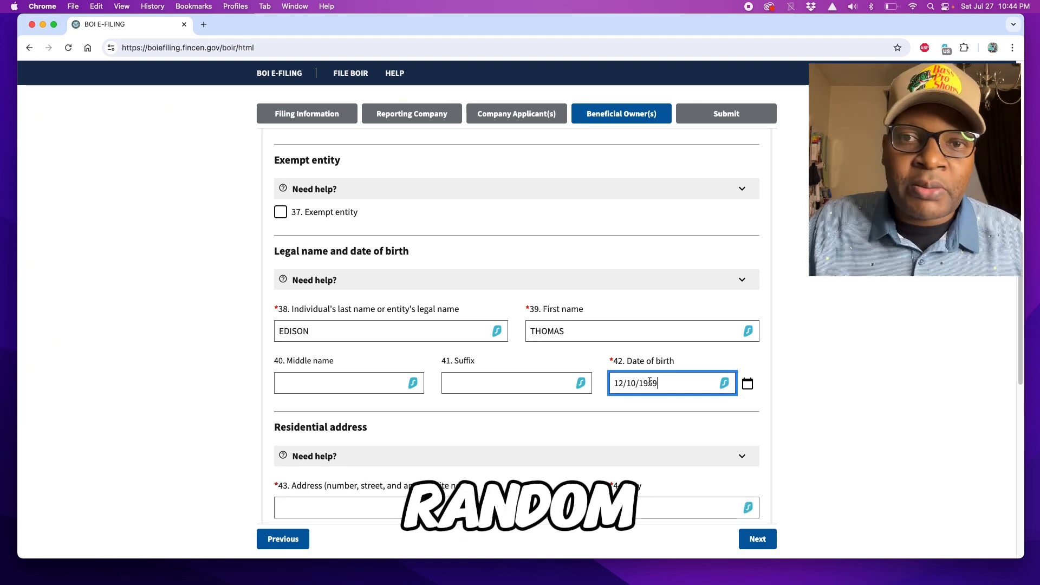
scroll(407, 416, down, 4)
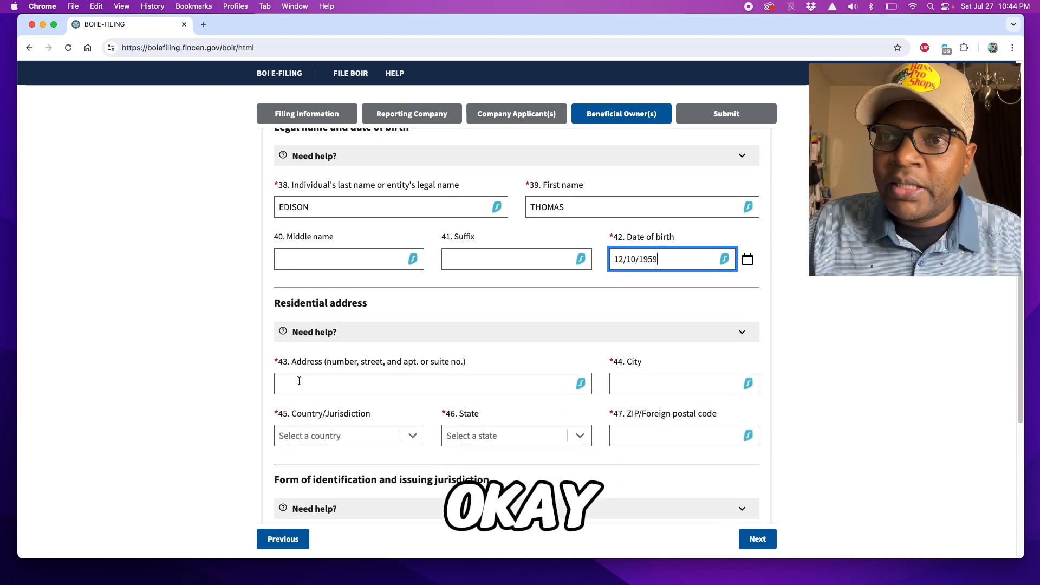
Step: Enter the owner's residential street address and city
click(324, 384)
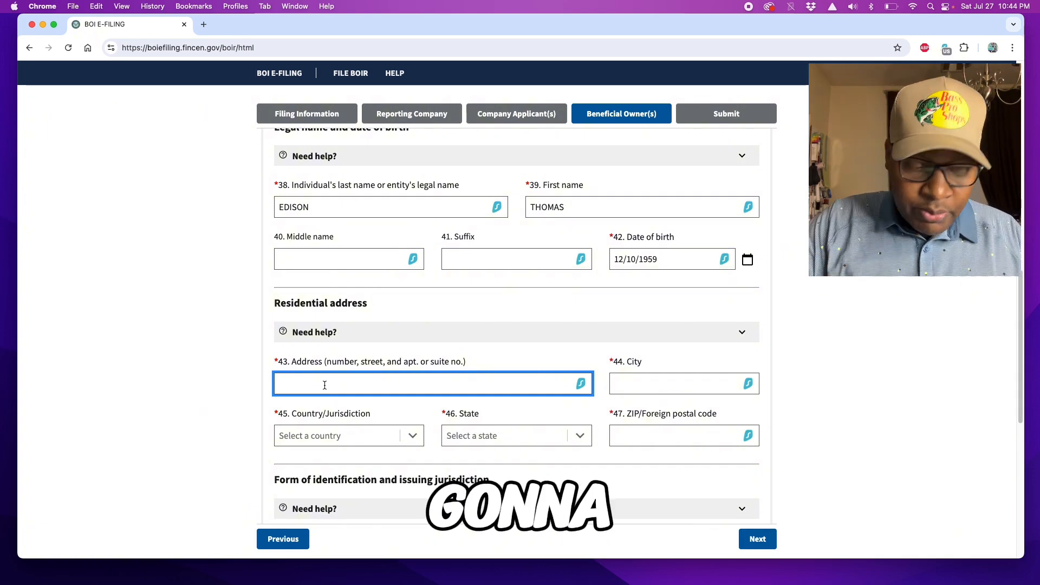
text(1234)
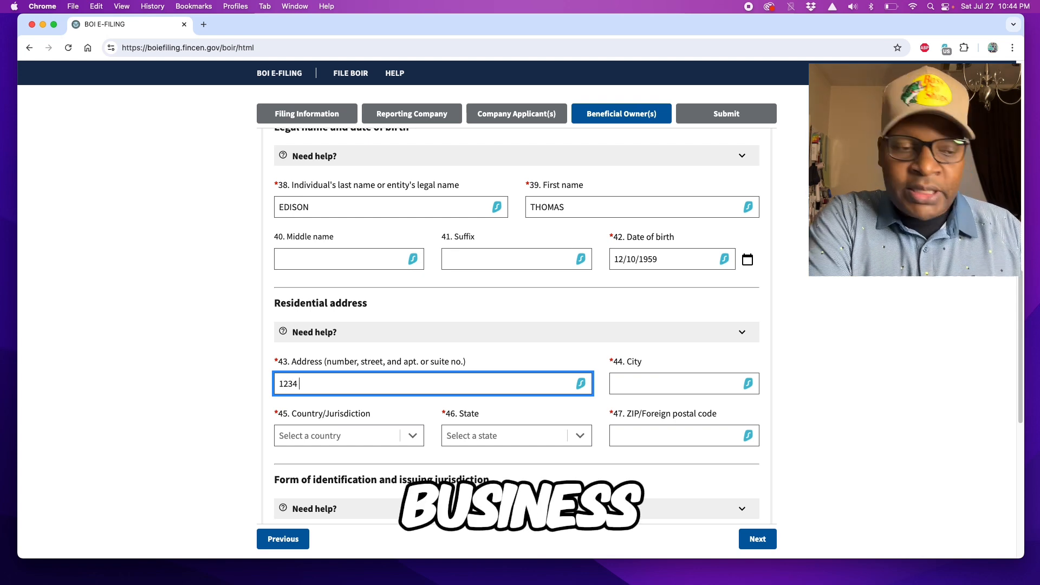
text( MAIN ST)
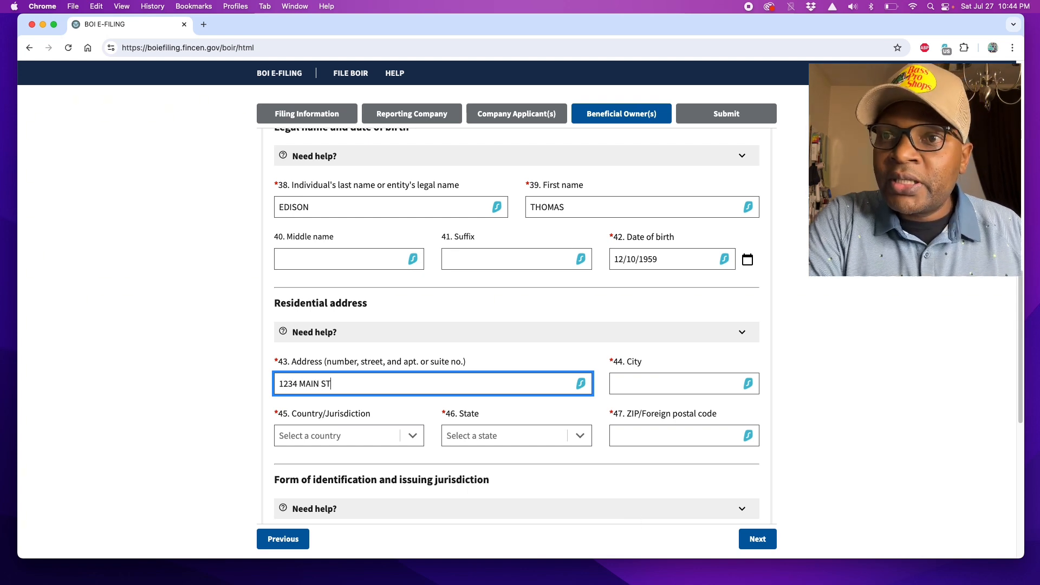
click(649, 381)
text(A)
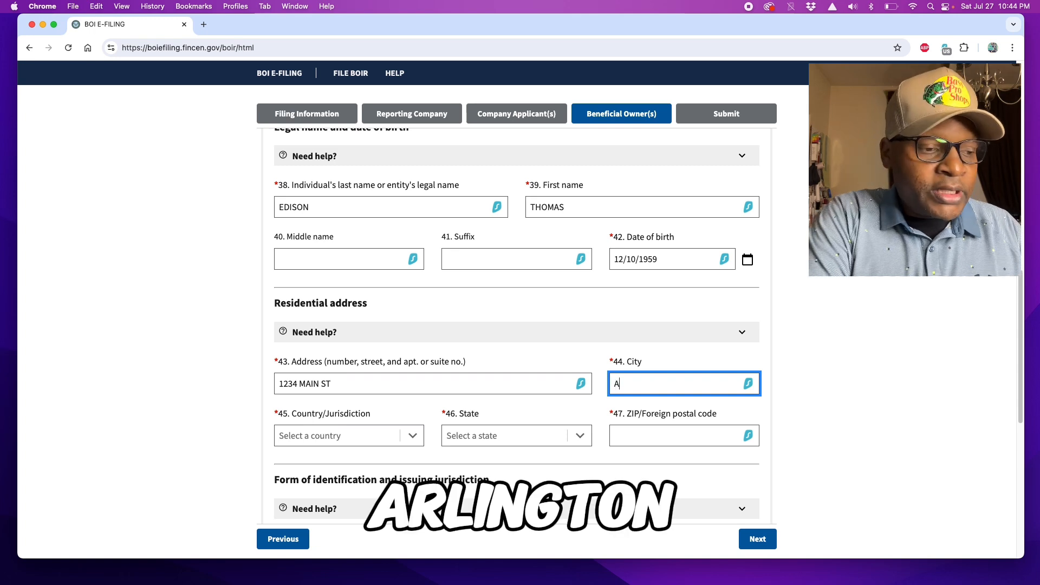
text(RLIN)
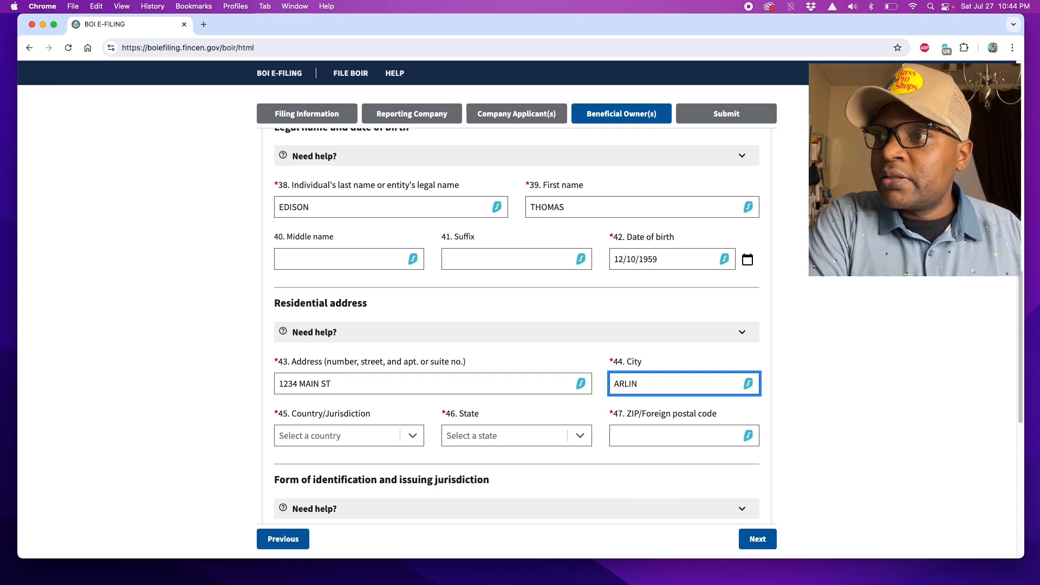
text(TGTON)
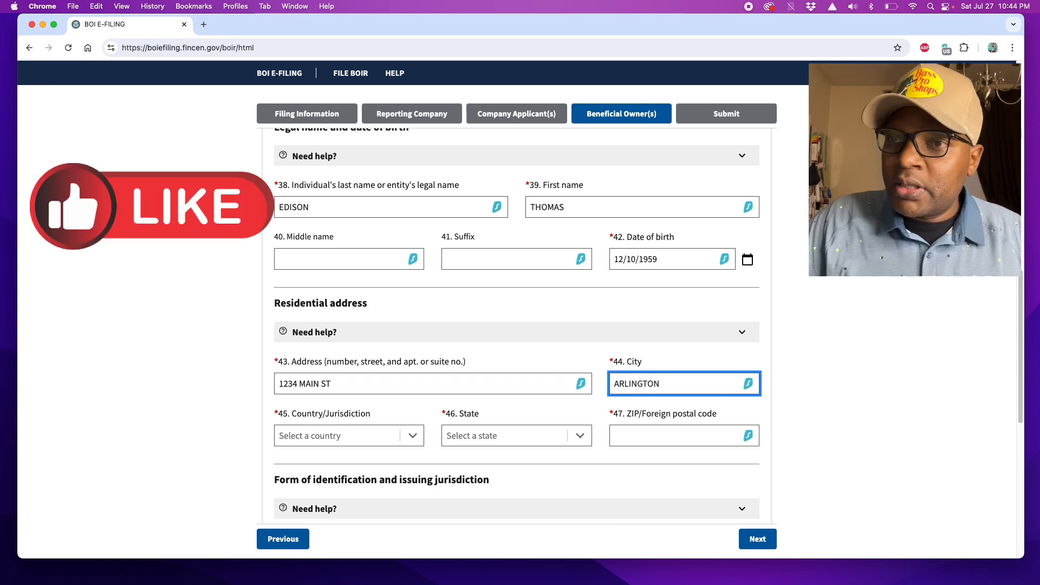
Step: Set the residential country to United States of America, state Texas, and enter the ZIP code
click(352, 436)
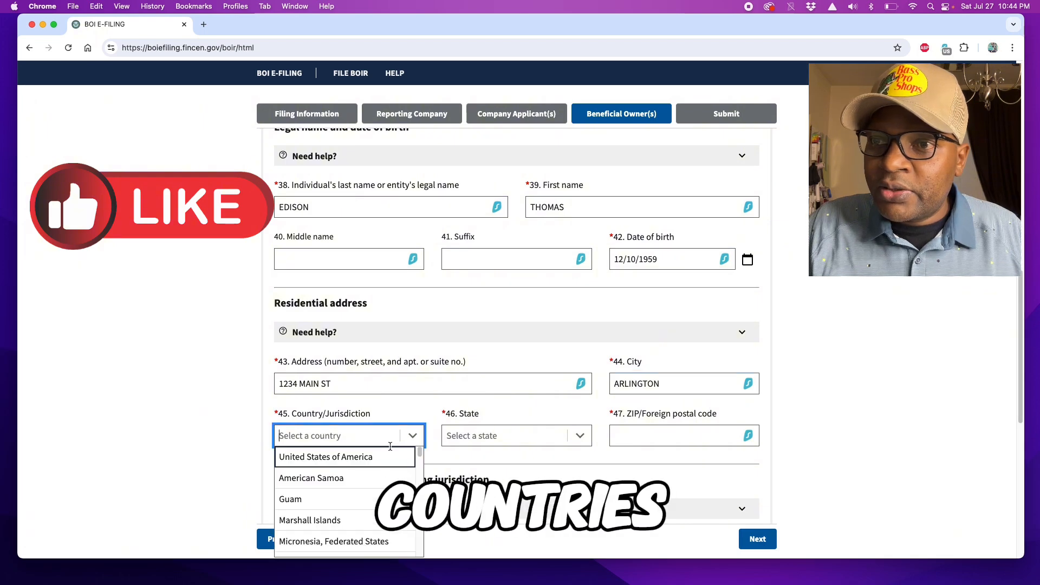
click(314, 457)
click(509, 436)
text(TE)
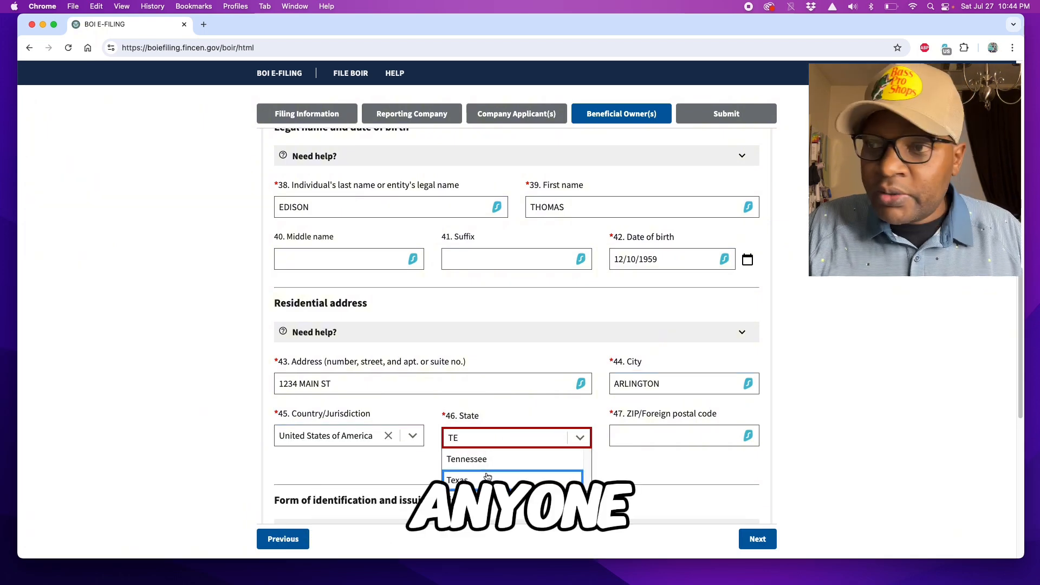
click(487, 477)
click(657, 432)
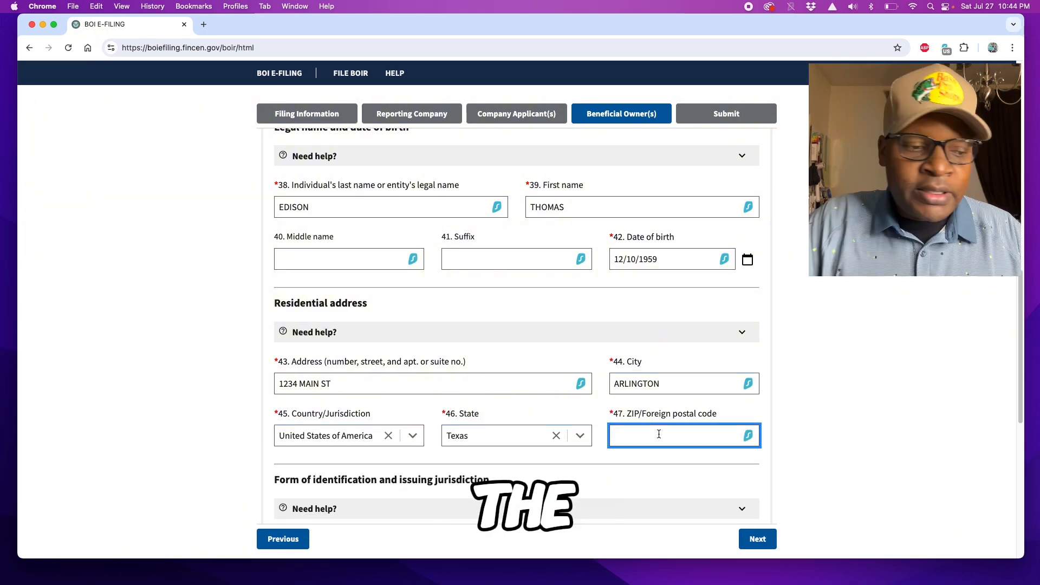
text(76010)
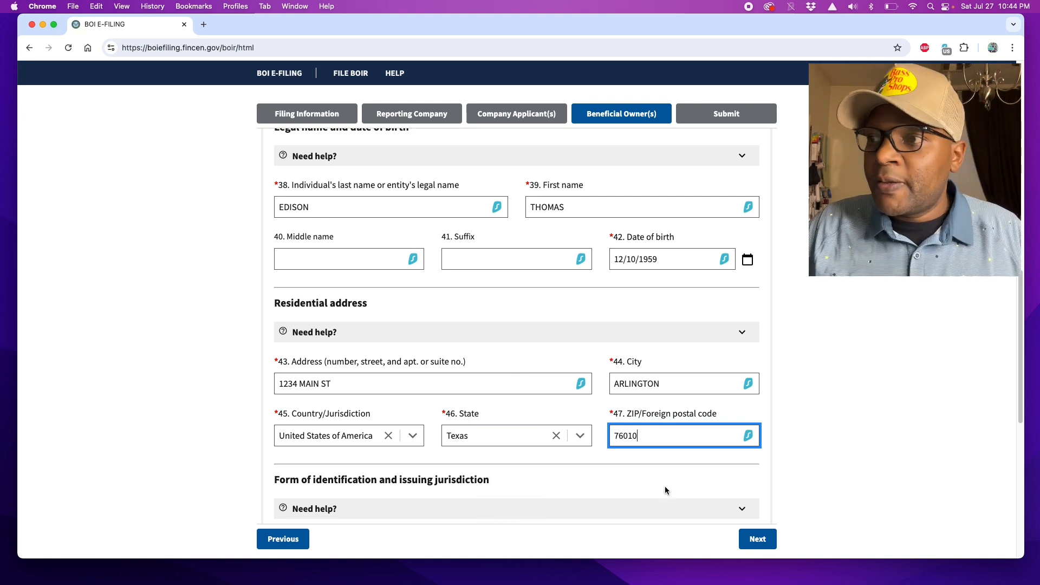
click(622, 470)
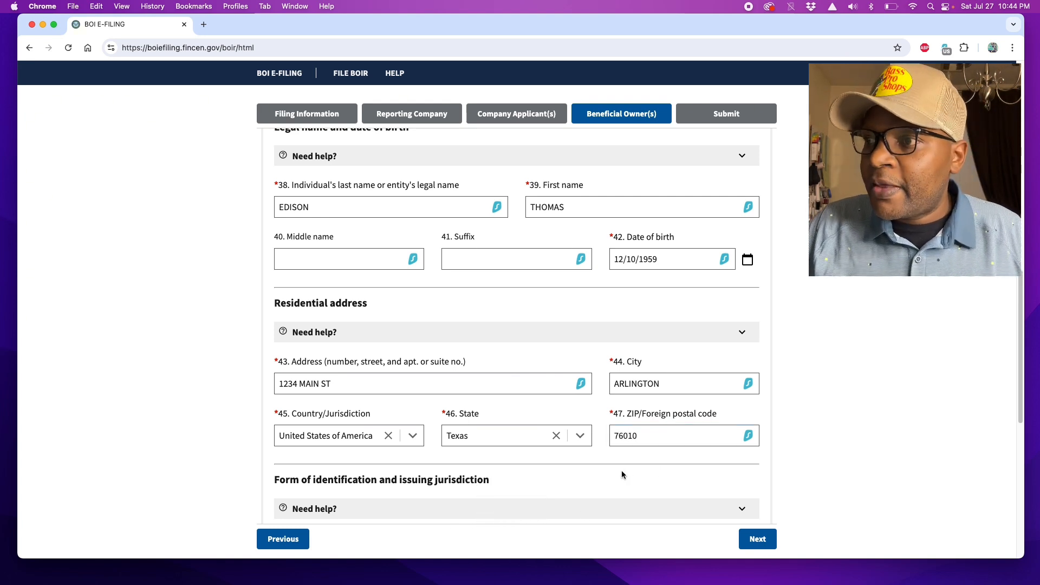
scroll(623, 469, down, 3)
scroll(495, 431, down, 3)
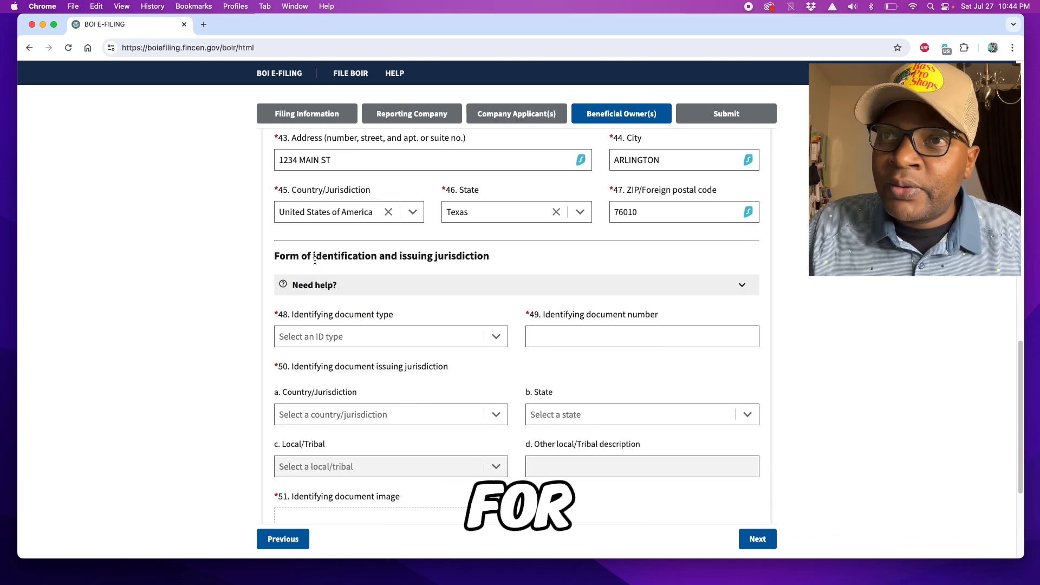
Step: Choose State issued driver's license as the ID type and enter the license number
click(495, 335)
click(312, 359)
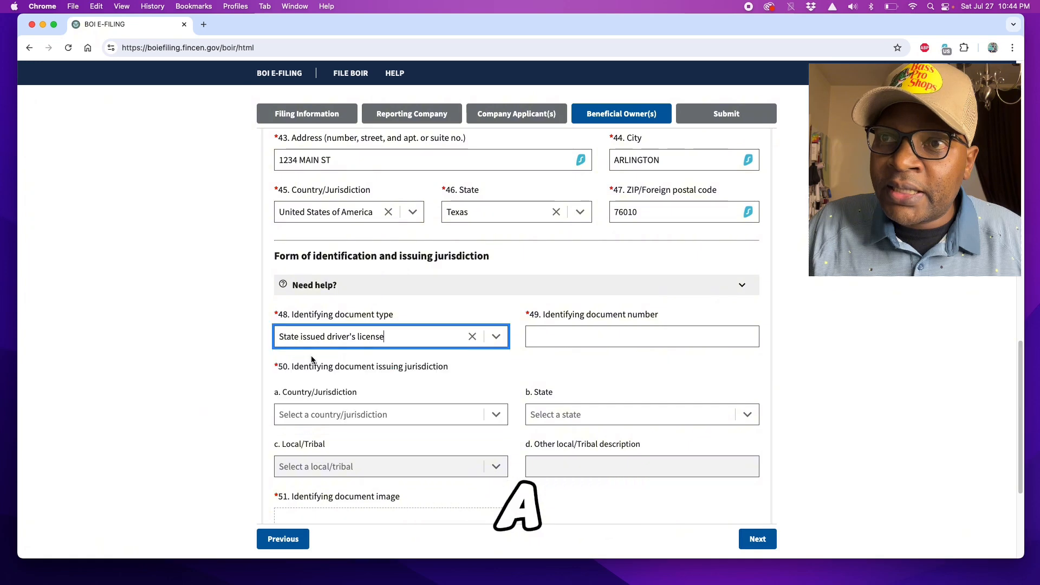
click(561, 336)
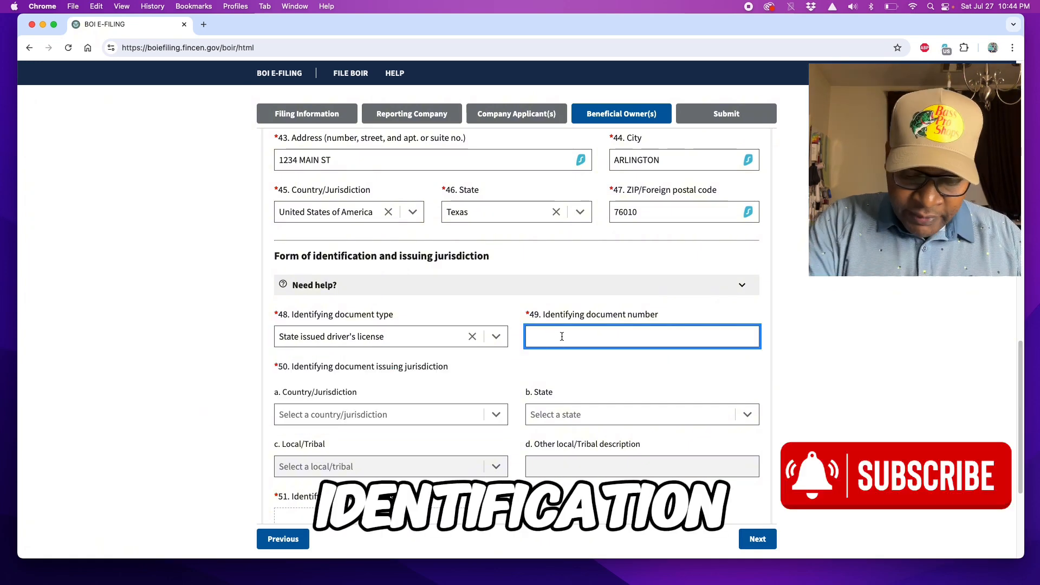
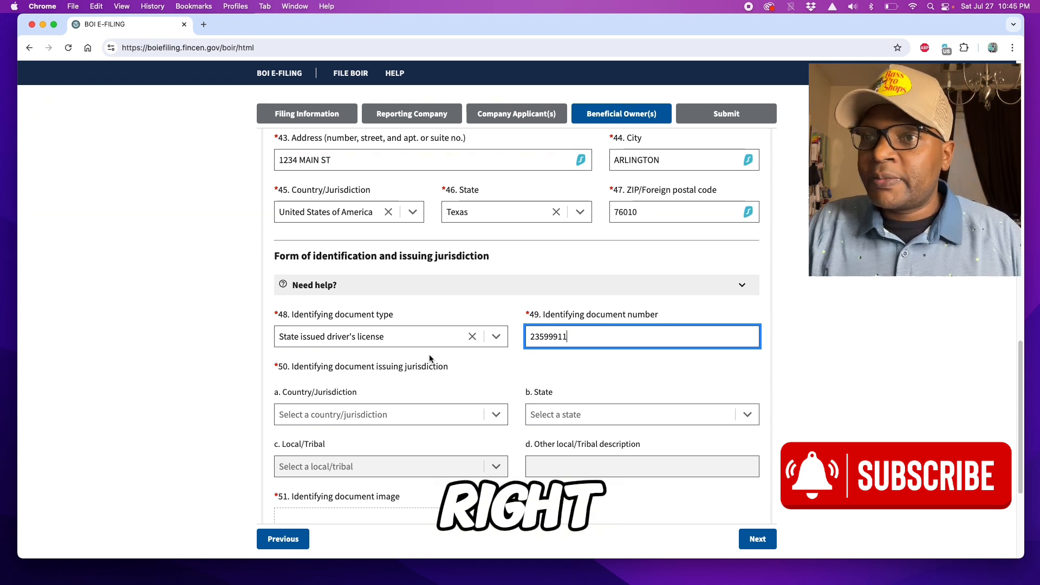
scroll(304, 436, down, 1)
scroll(317, 416, down, 1)
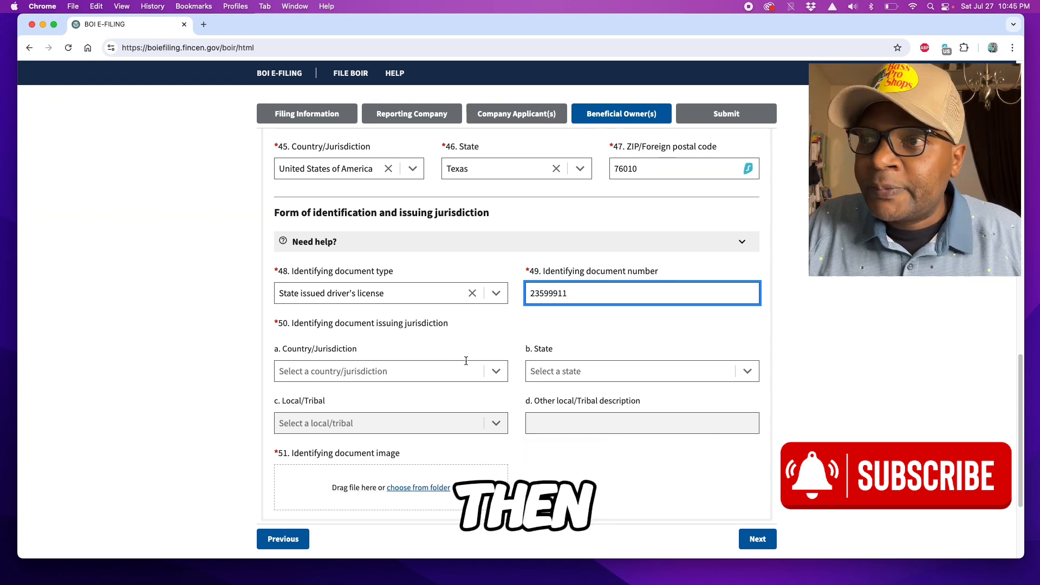
Step: Set the license's issuing jurisdiction to United States of America, Texas
click(499, 373)
click(336, 392)
click(555, 374)
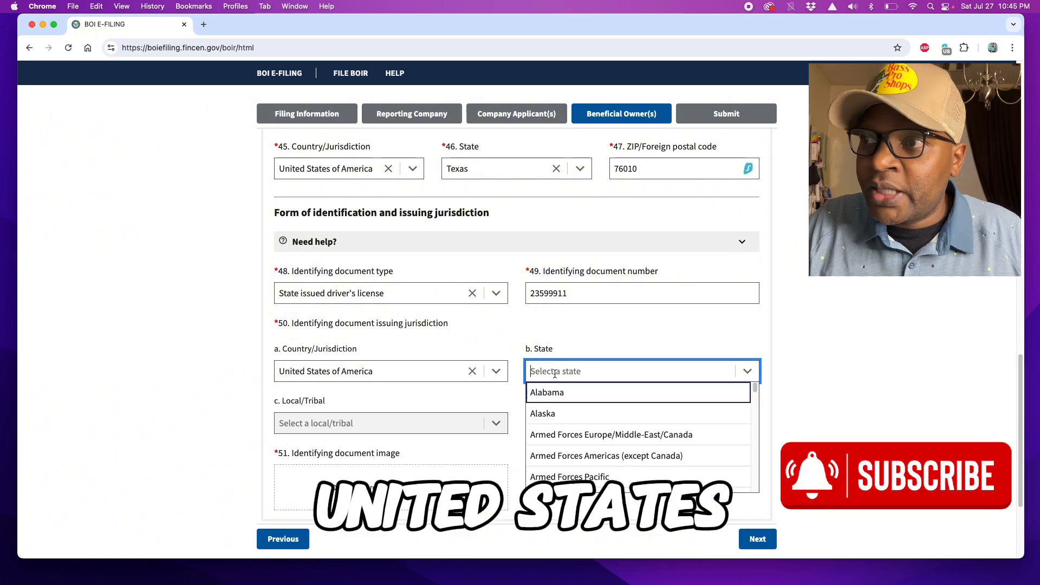
text(Tex)
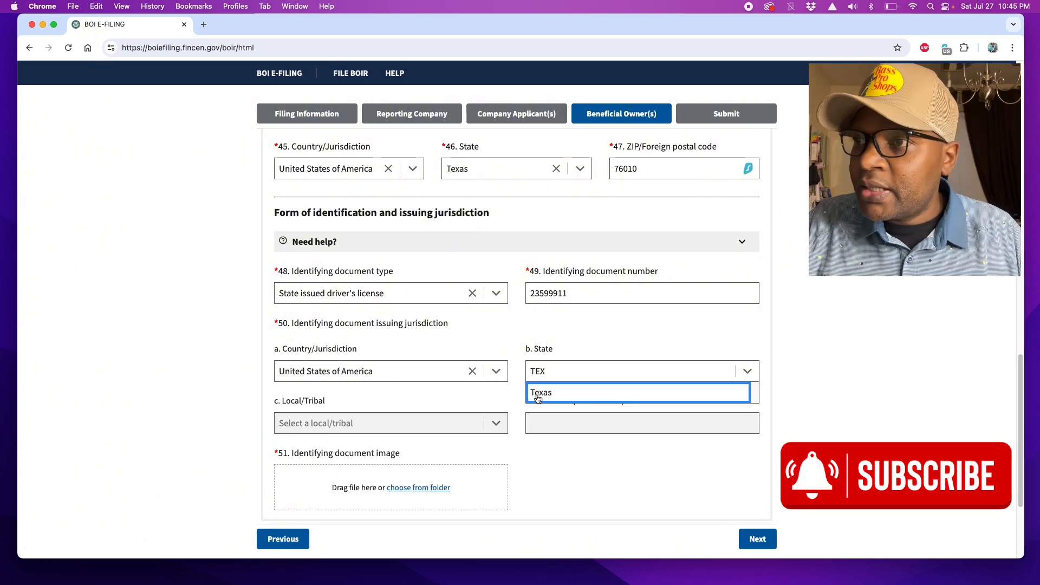
click(540, 393)
scroll(396, 412, down, 5)
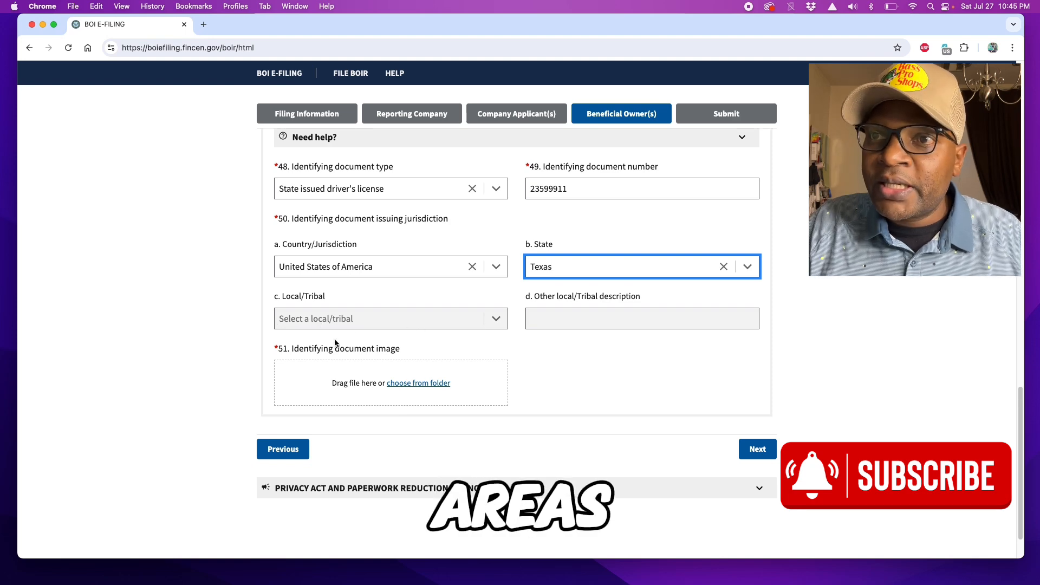
Step: Attach pexels-ethanrwilkinson-5428705.jpg as the identifying document image
mouse_move(312, 346)
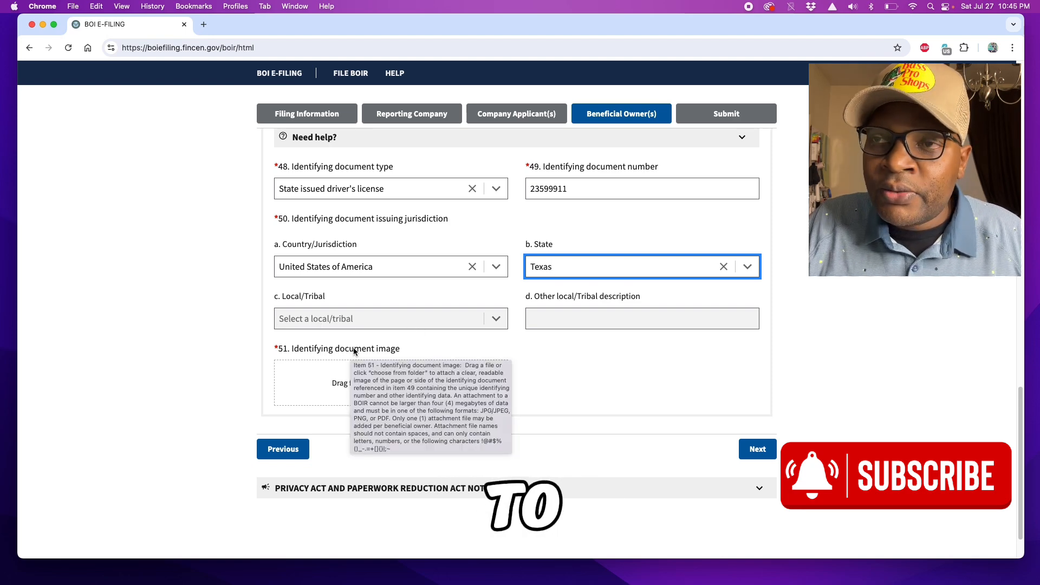
scroll(541, 373, down, 1)
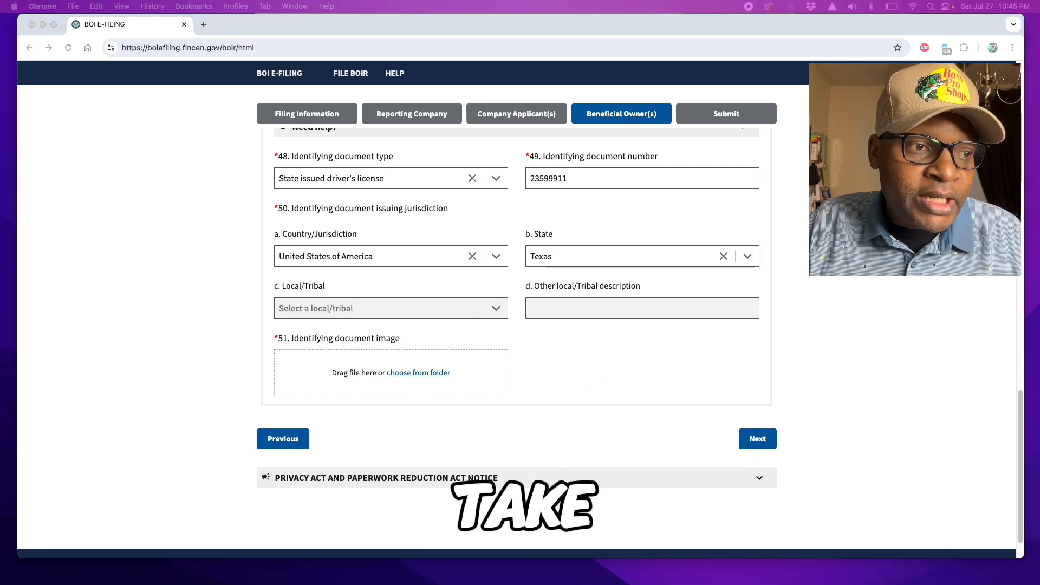
drag(174, 167, 358, 365)
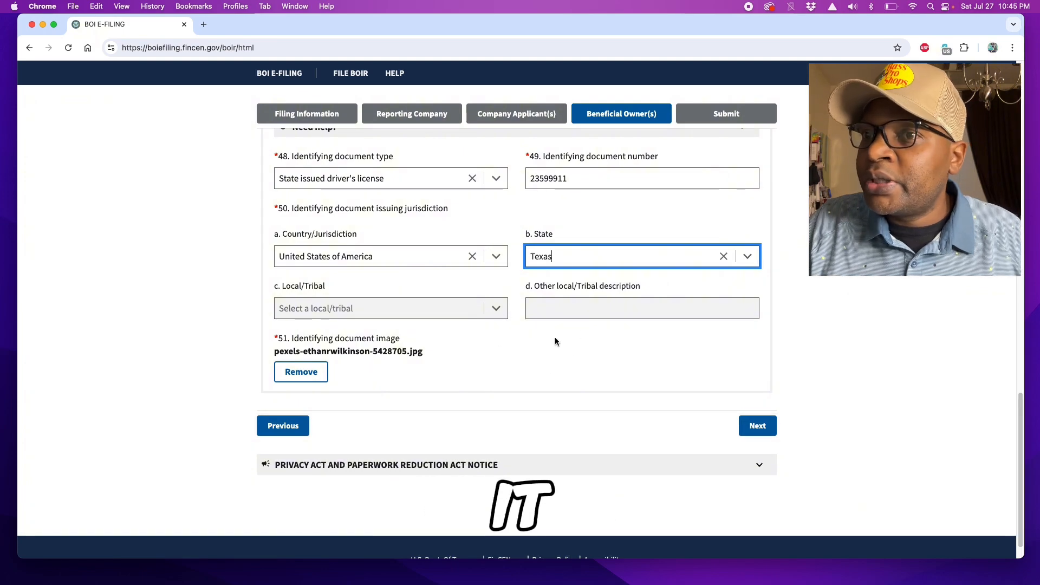
Step: Advance the BOIR form to the Submit step
click(757, 428)
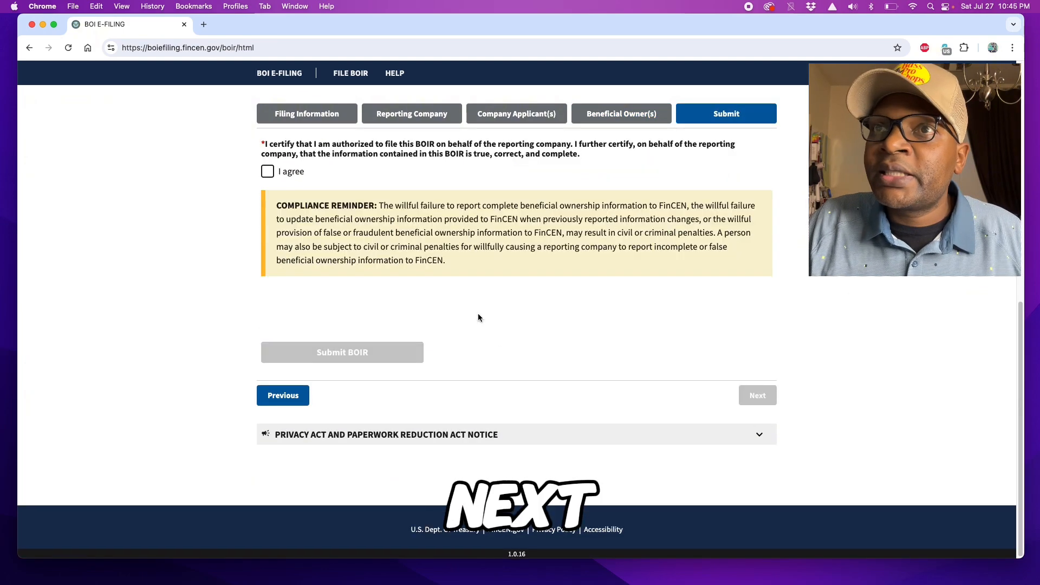
scroll(438, 234, up, 4)
scroll(439, 234, up, 3)
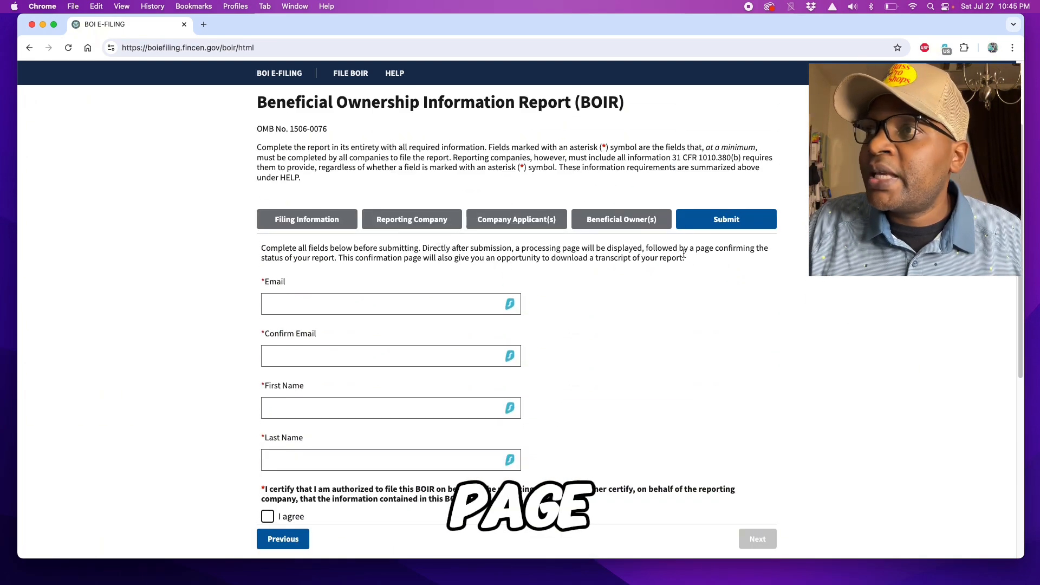
scroll(231, 275, down, 3)
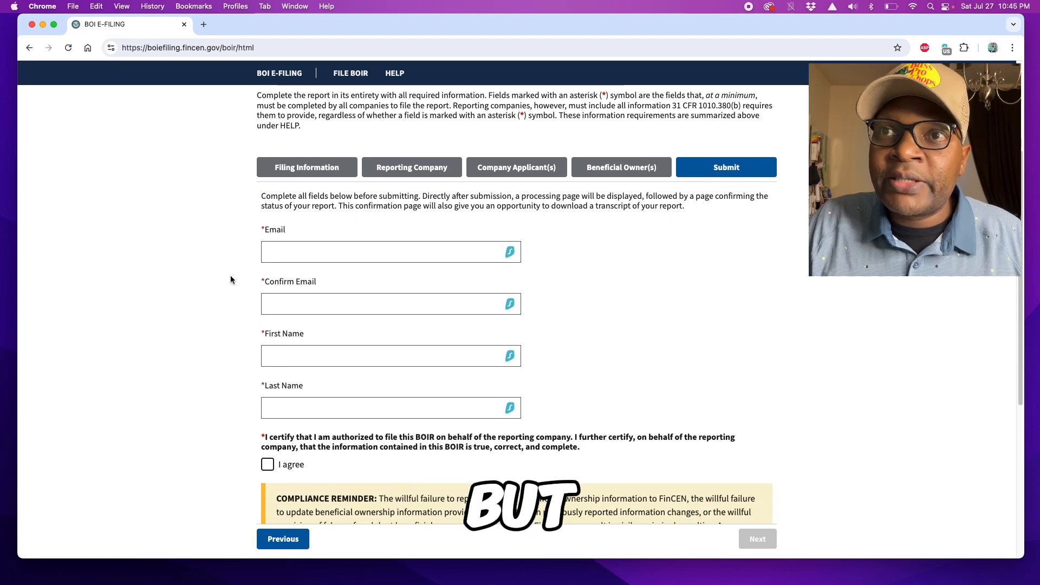
Step: Enter the filer's e-mail address and confirm it in the second field
click(279, 239)
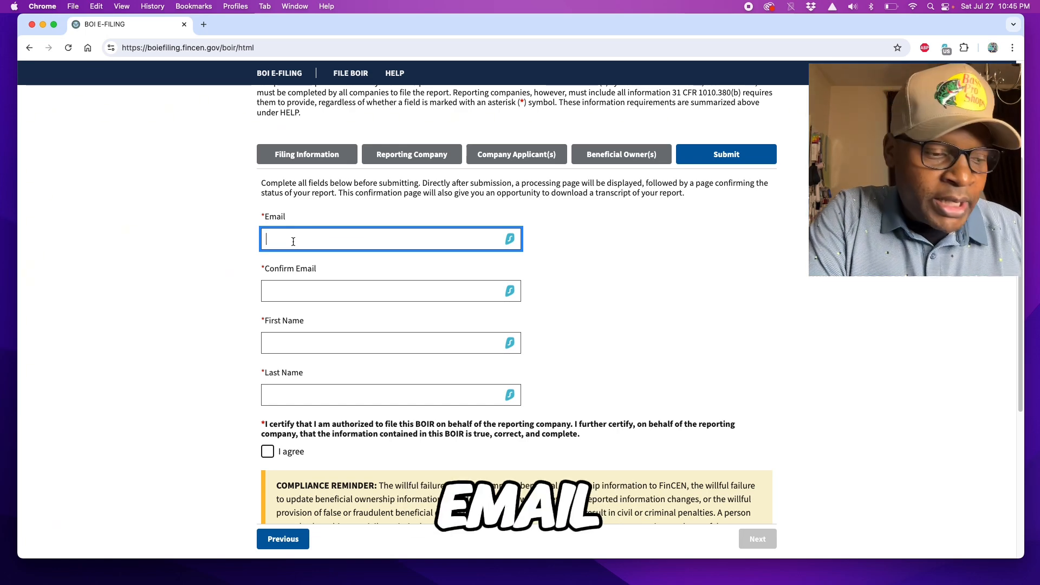
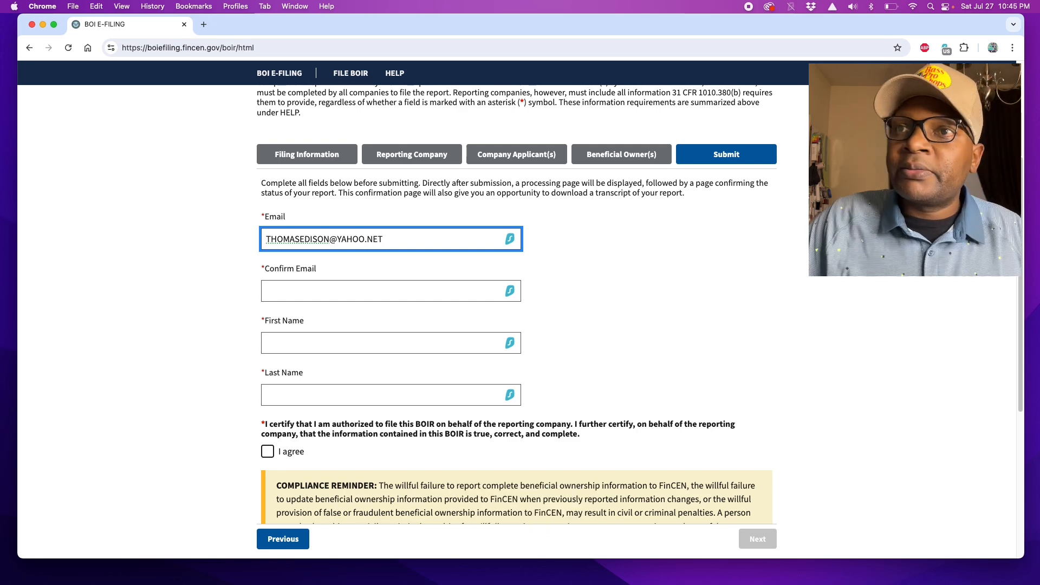
key(Tab)
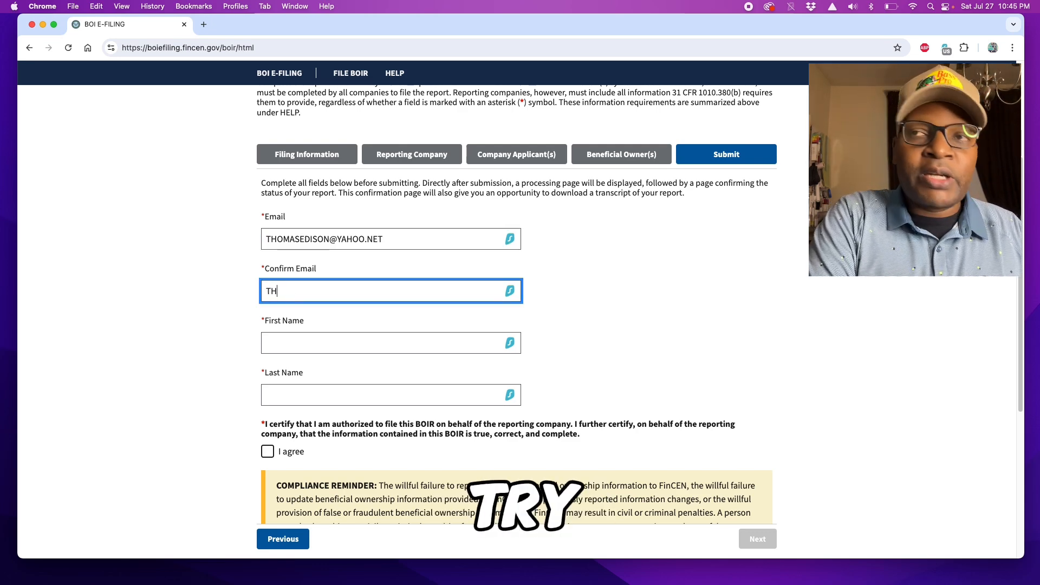
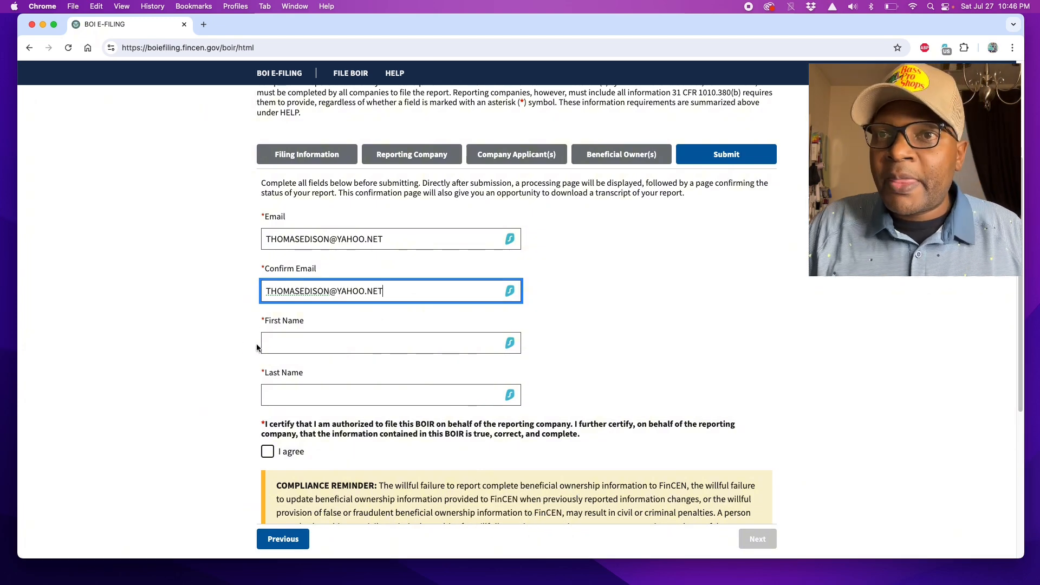
Step: Enter the filer's first name and last name
click(323, 345)
text(THO)
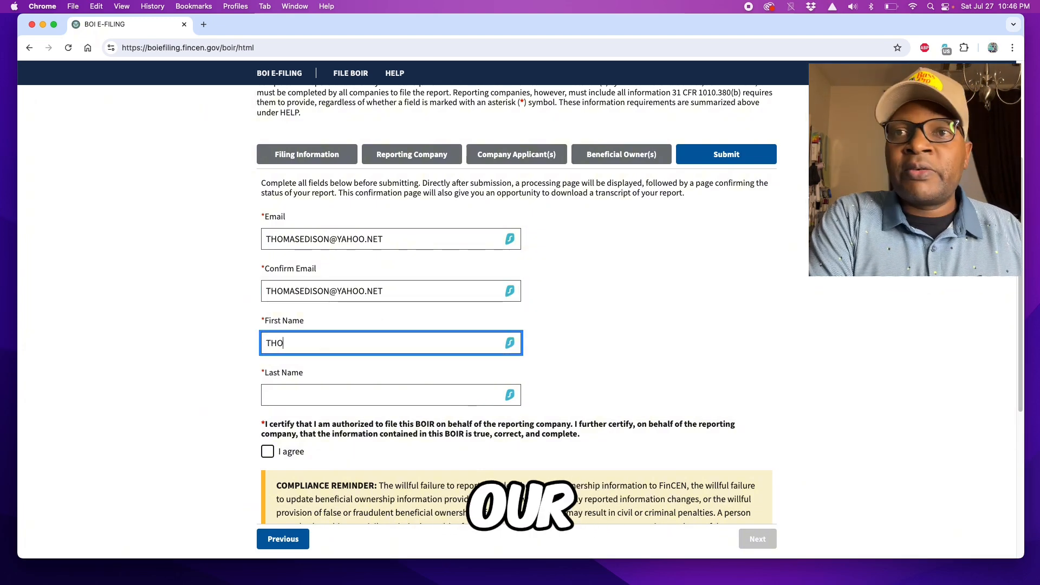
text(MAS)
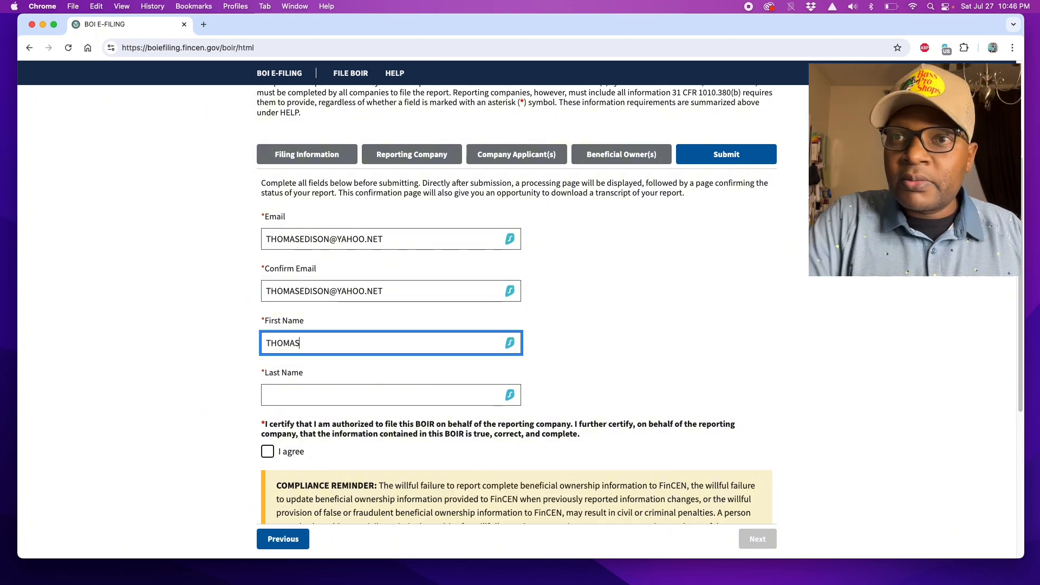
click(298, 397)
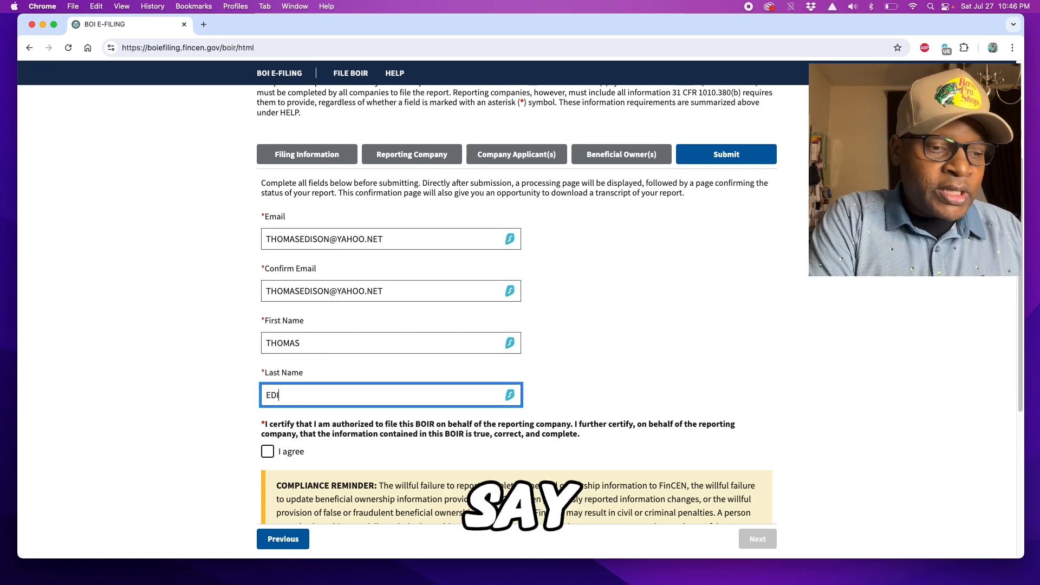
text(EDISON)
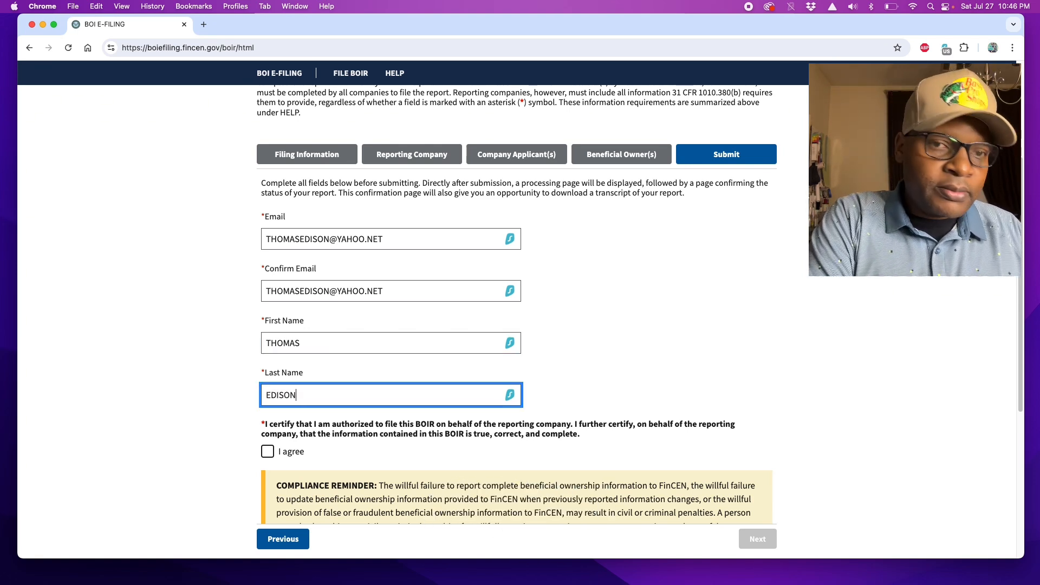
scroll(256, 363, down, 2)
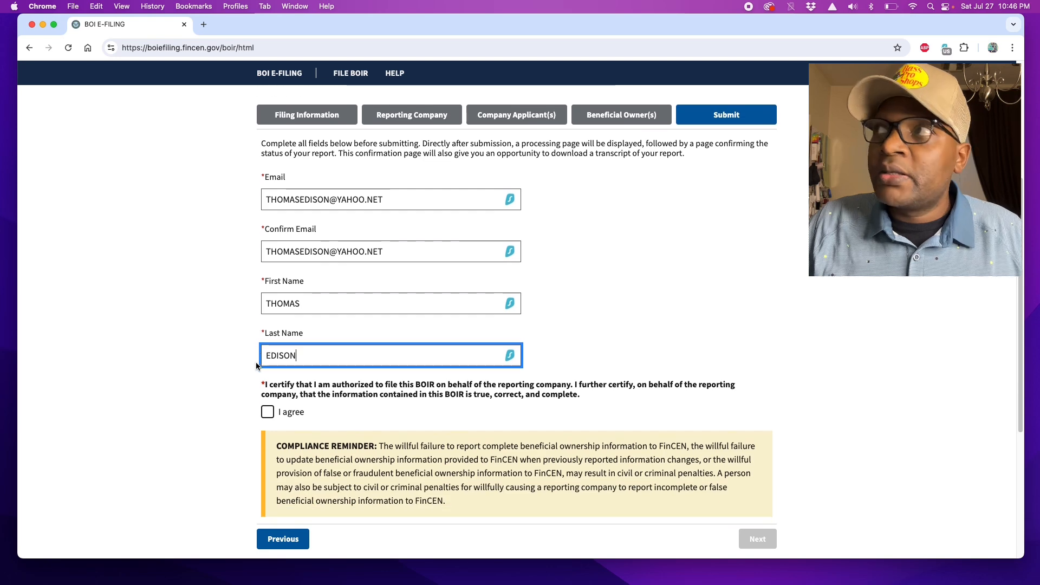
Step: Agree to the filing certification, pass the hCaptcha burger challenge, then return to Beneficial Owner(s)
click(267, 413)
scroll(469, 366, down, 5)
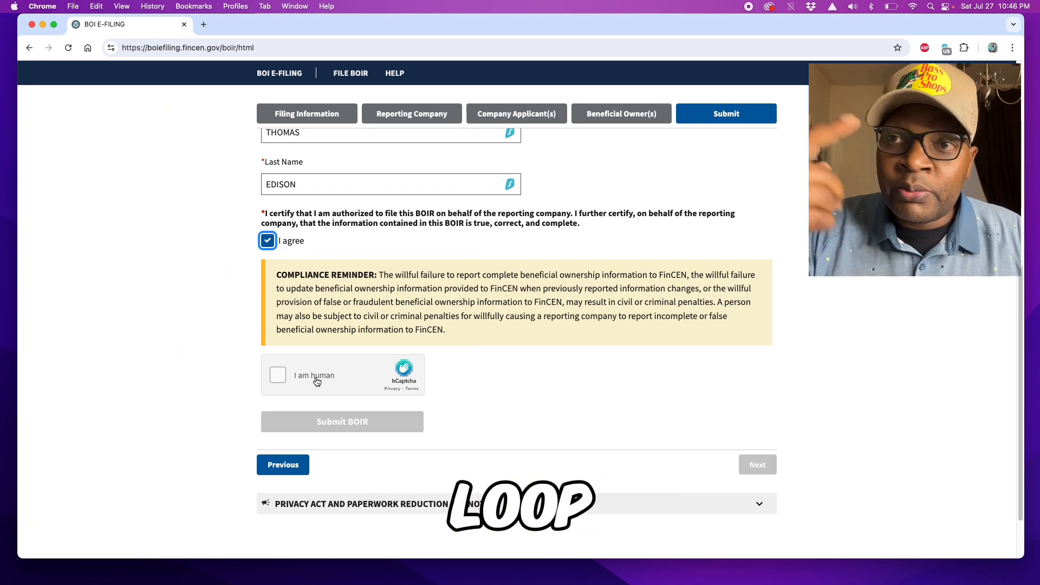
click(295, 382)
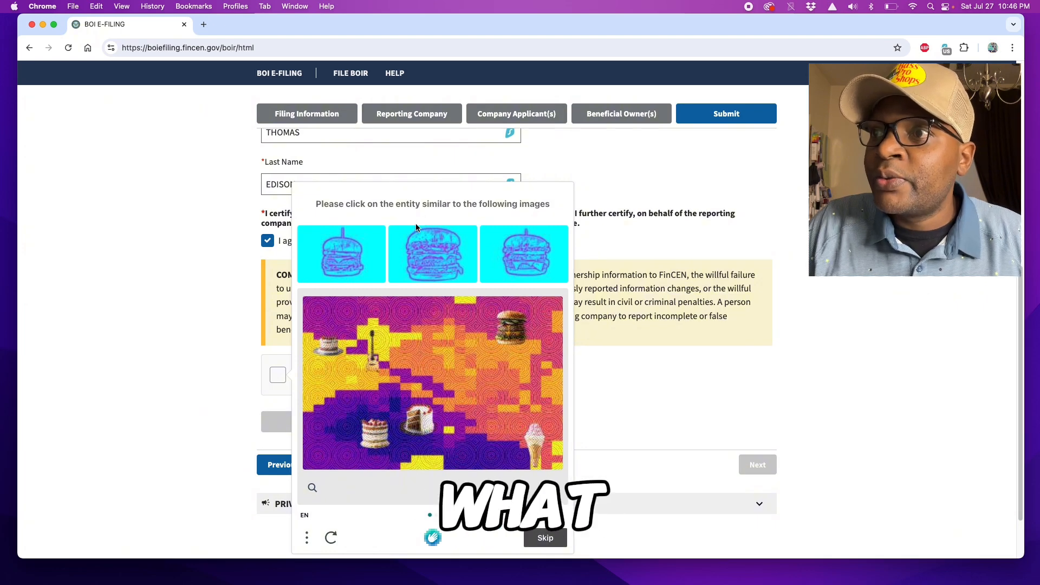
click(513, 325)
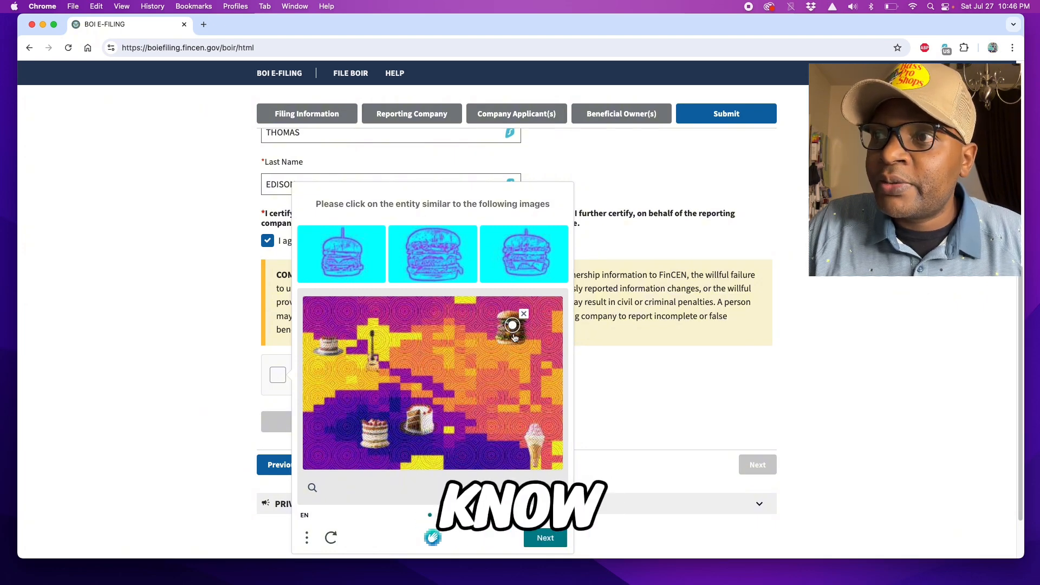
click(546, 539)
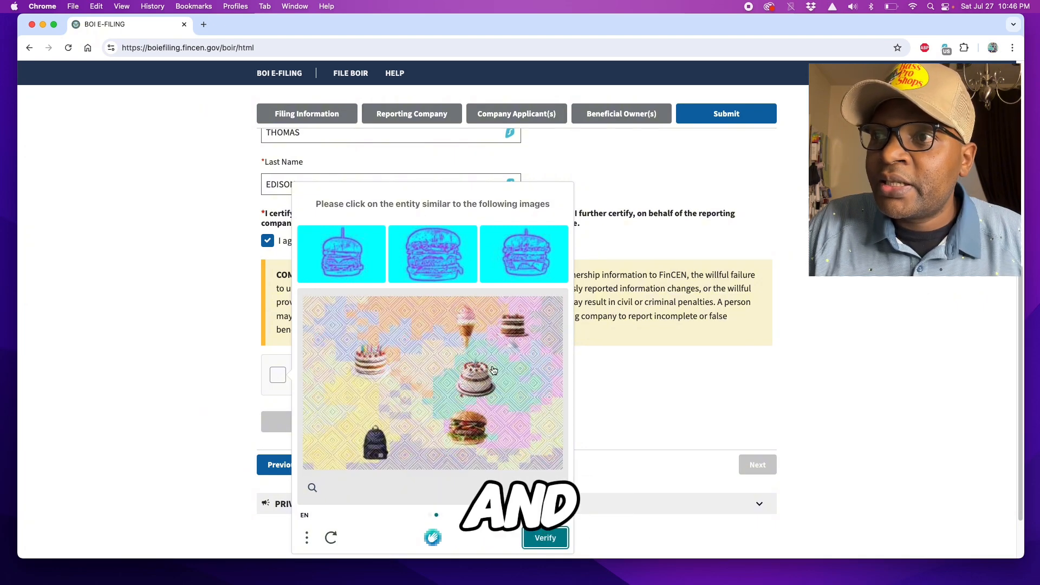
click(468, 426)
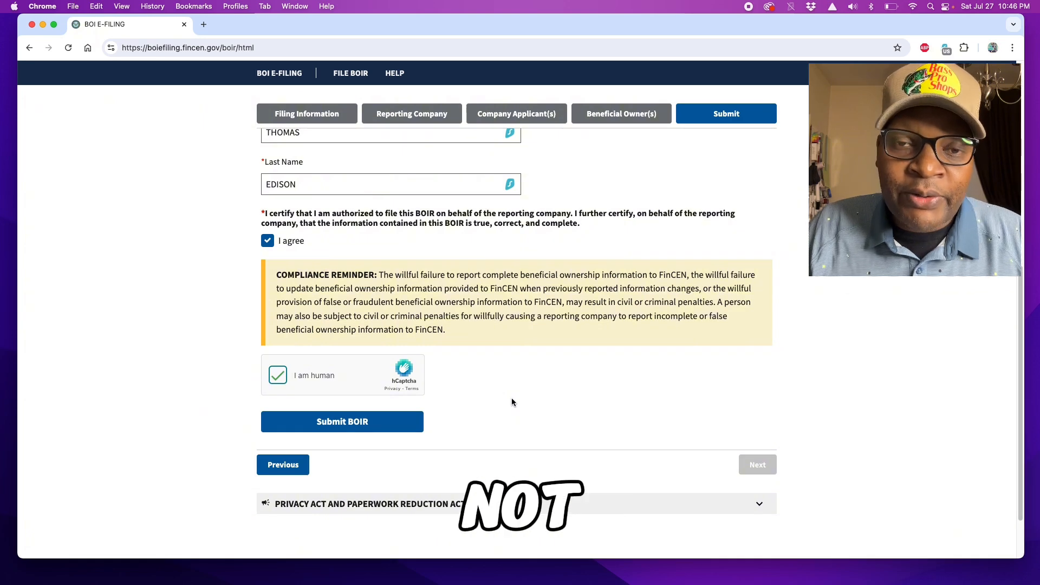
click(301, 466)
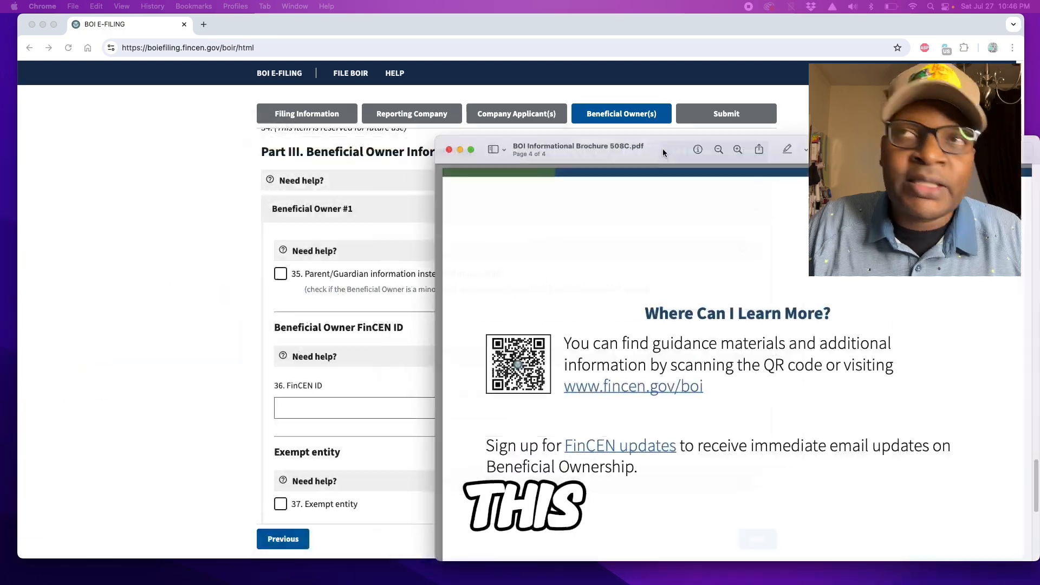
Step: Place the BOI Informational Brochure 508C.pdf window over the filing form, showing its first page
drag(662, 149, 391, 29)
scroll(488, 232, up, 10)
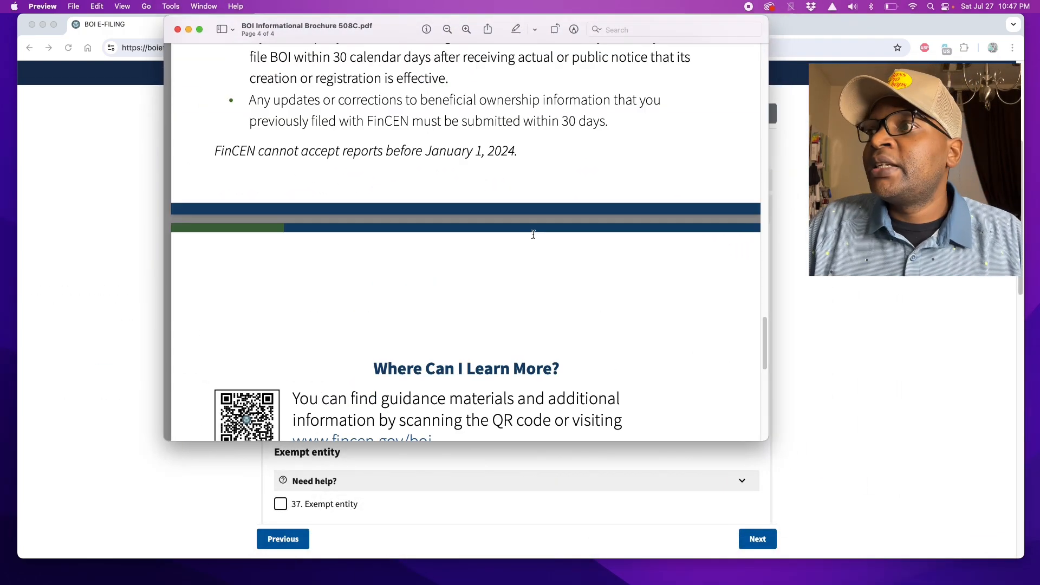
drag(764, 293, 759, 65)
Step: Read down to page 2's New Federal Reporting Requirement and Who Has to Report? sections
scroll(511, 231, down, 8)
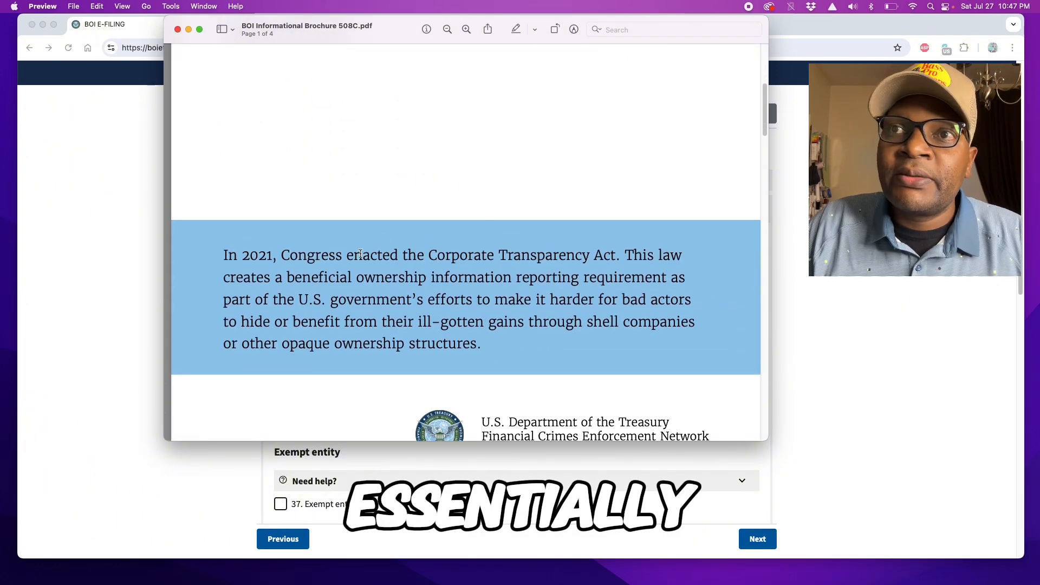
scroll(466, 232, down, 1)
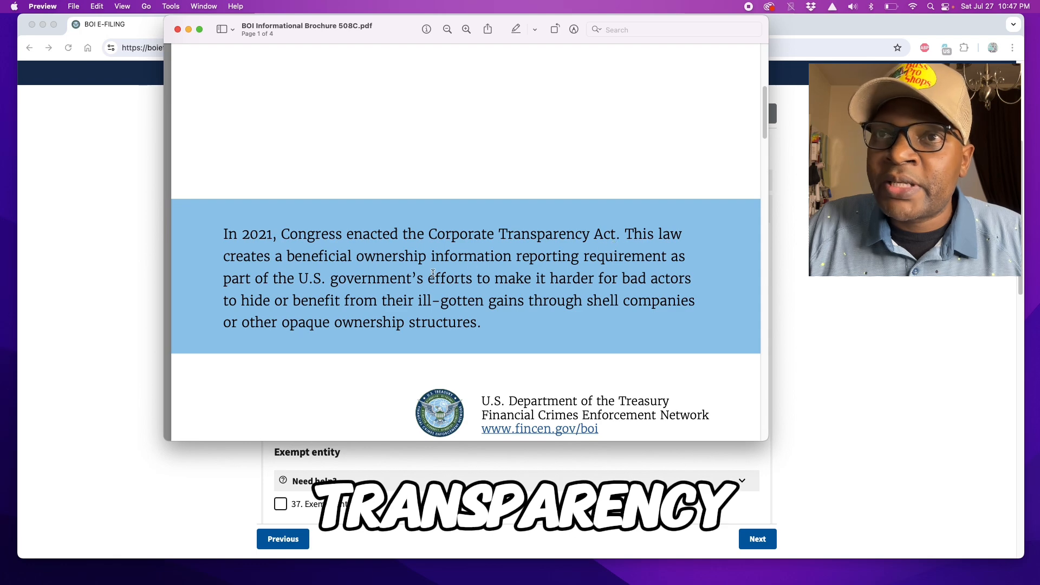
scroll(433, 261, down, 3)
scroll(433, 261, down, 10)
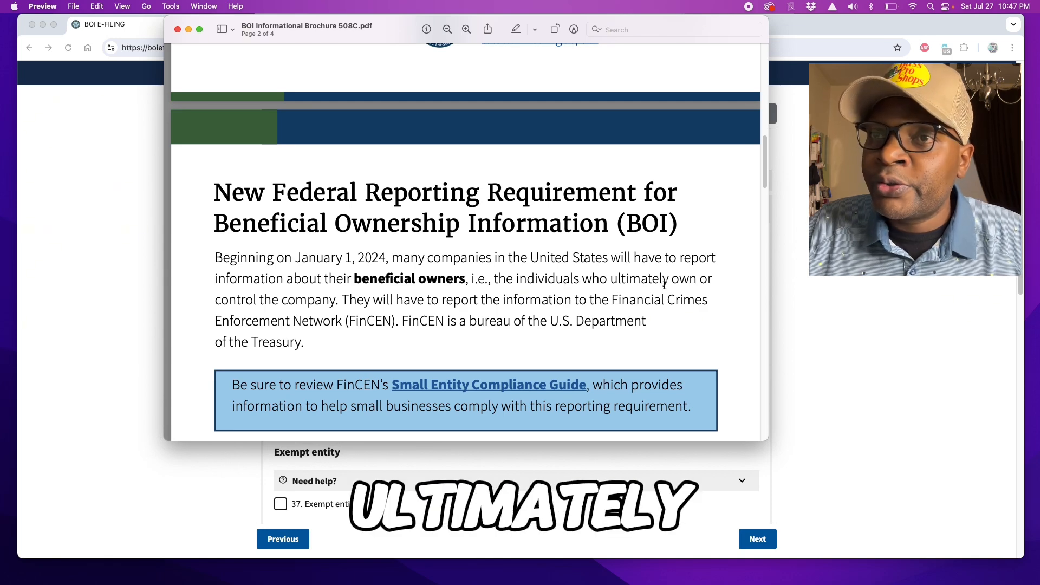
scroll(390, 306, down, 2)
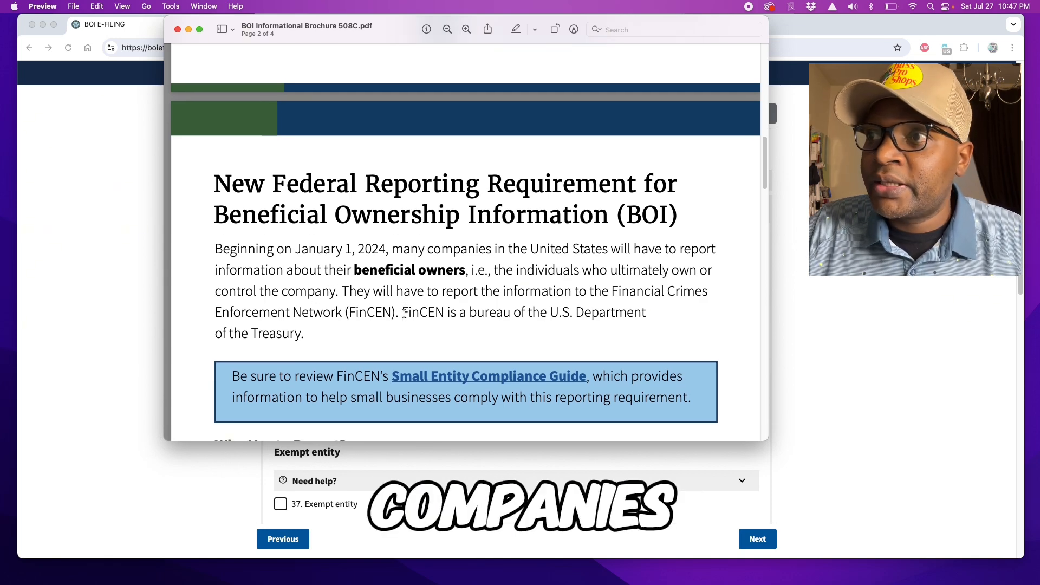
scroll(405, 314, down, 8)
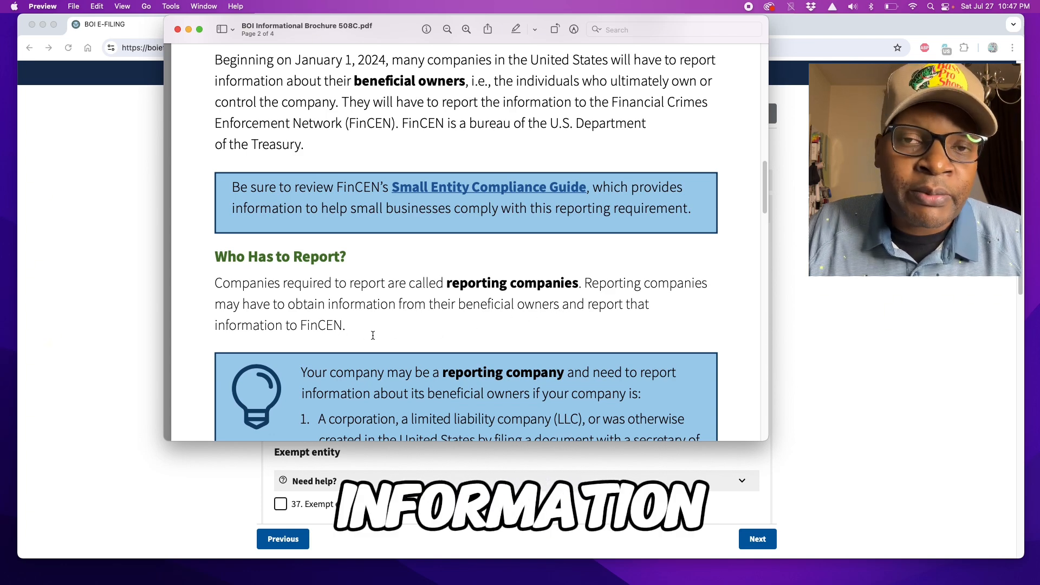
Step: Scroll the brochure onto page 3's Who Does Not Have to Report? exemptions
scroll(413, 329, down, 2)
scroll(413, 329, down, 4)
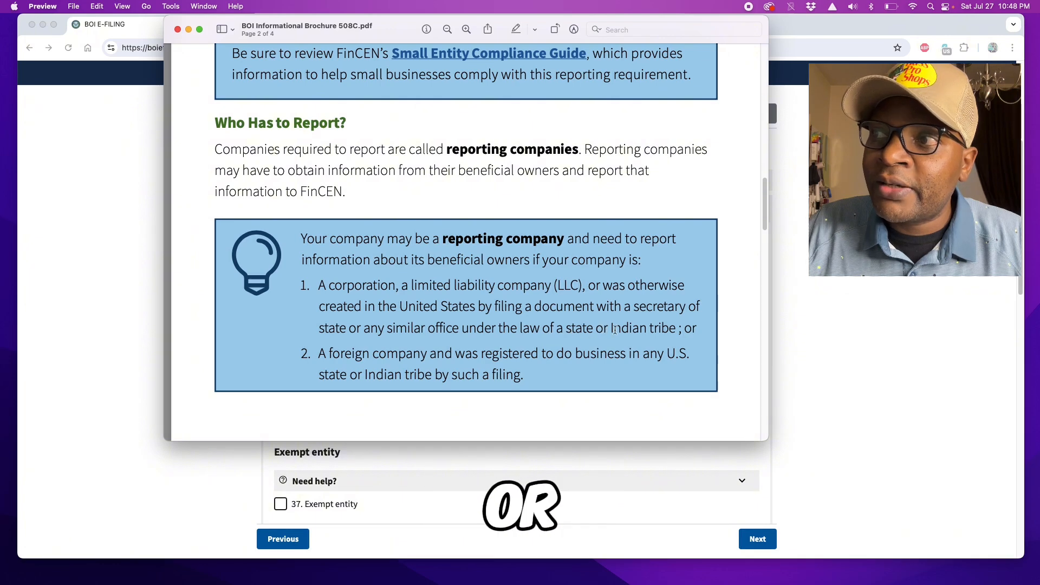
scroll(410, 327, down, 1)
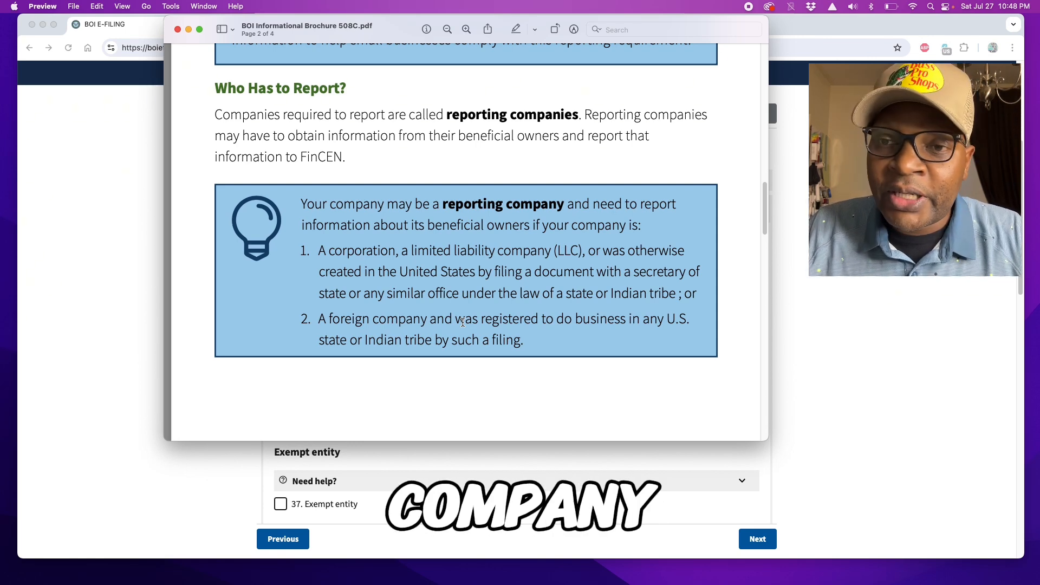
scroll(463, 323, down, 10)
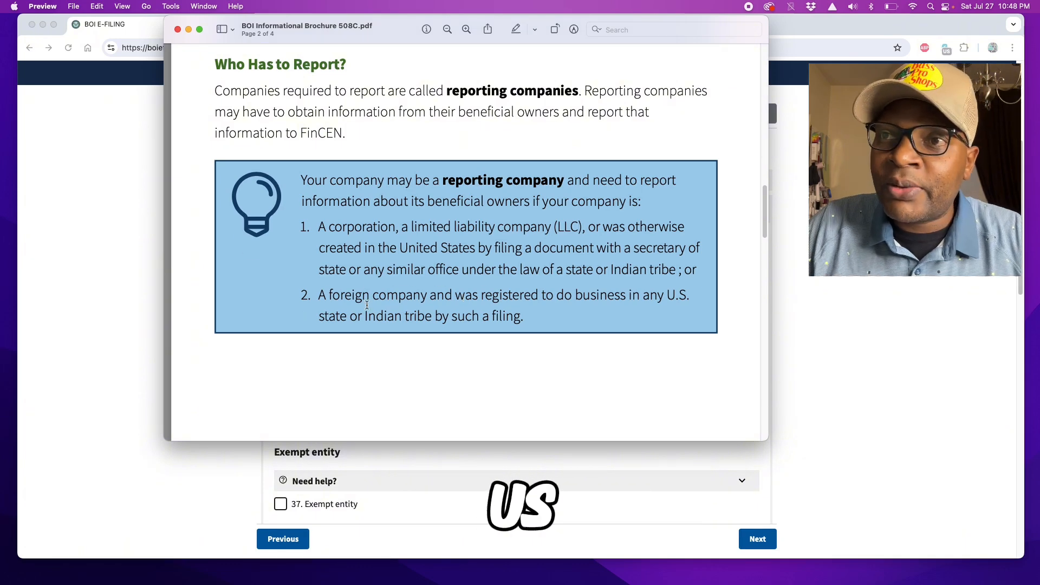
scroll(385, 306, down, 5)
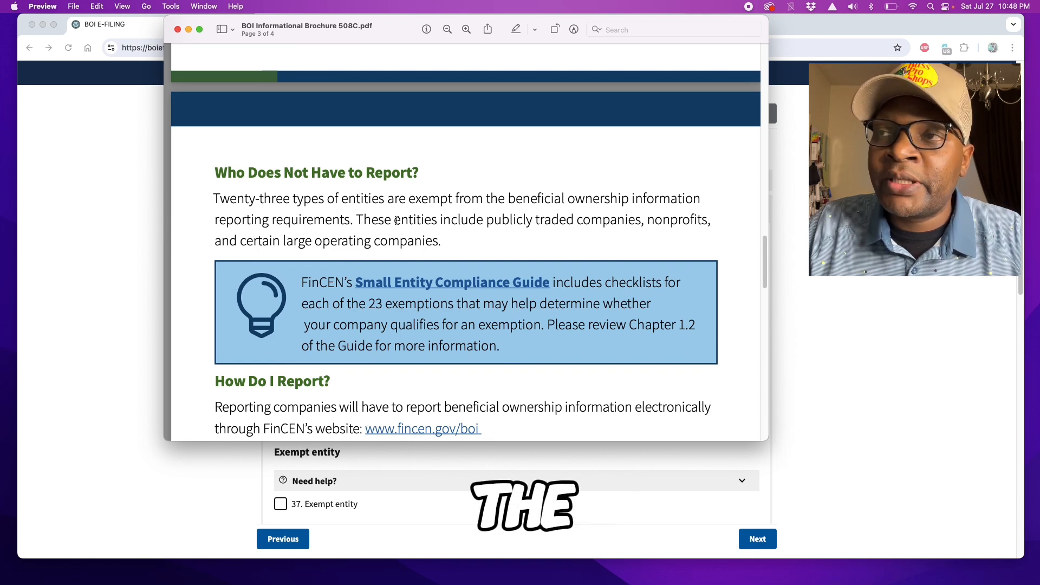
Step: Scroll page 3 to the How Do I Report? and When Do I Report? deadline bullets
scroll(350, 212, down, 1)
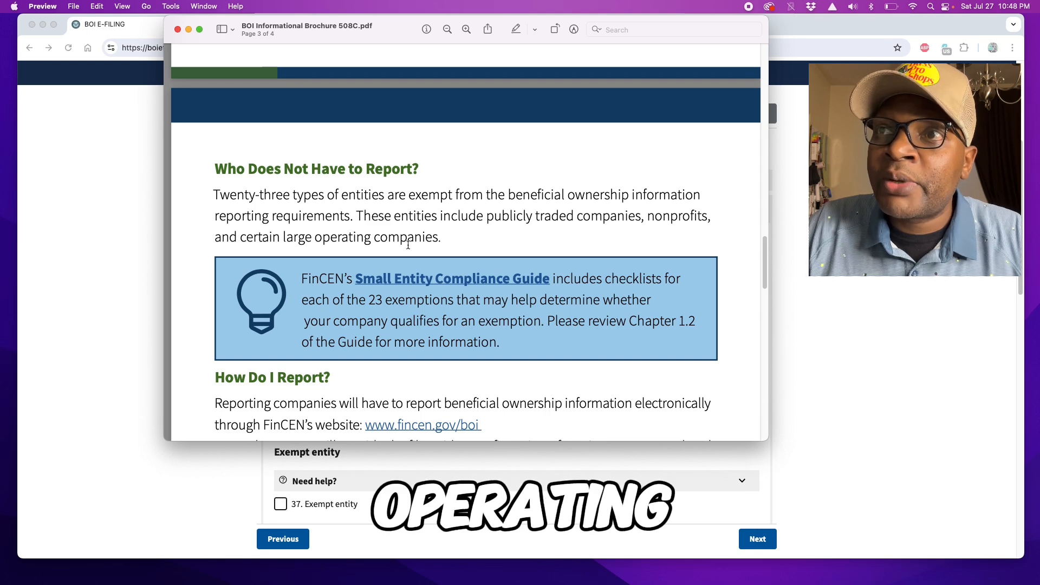
scroll(462, 346, down, 3)
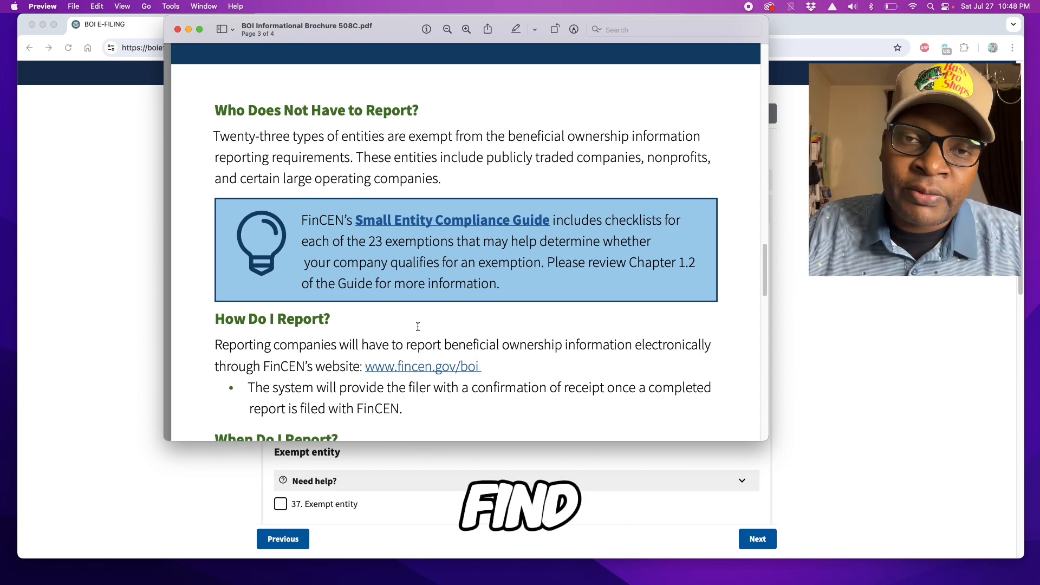
scroll(348, 332, down, 1)
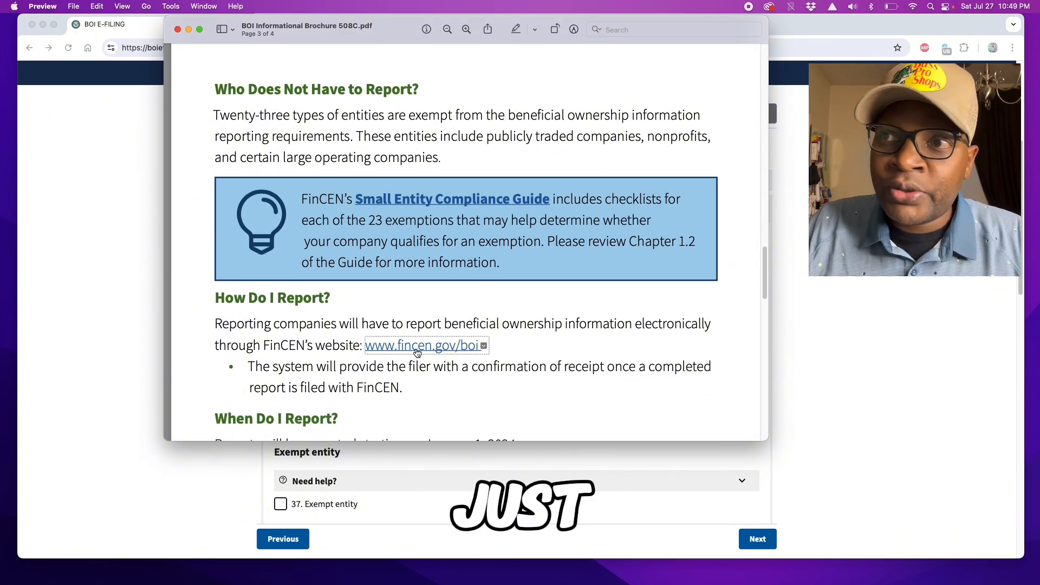
scroll(331, 322, down, 8)
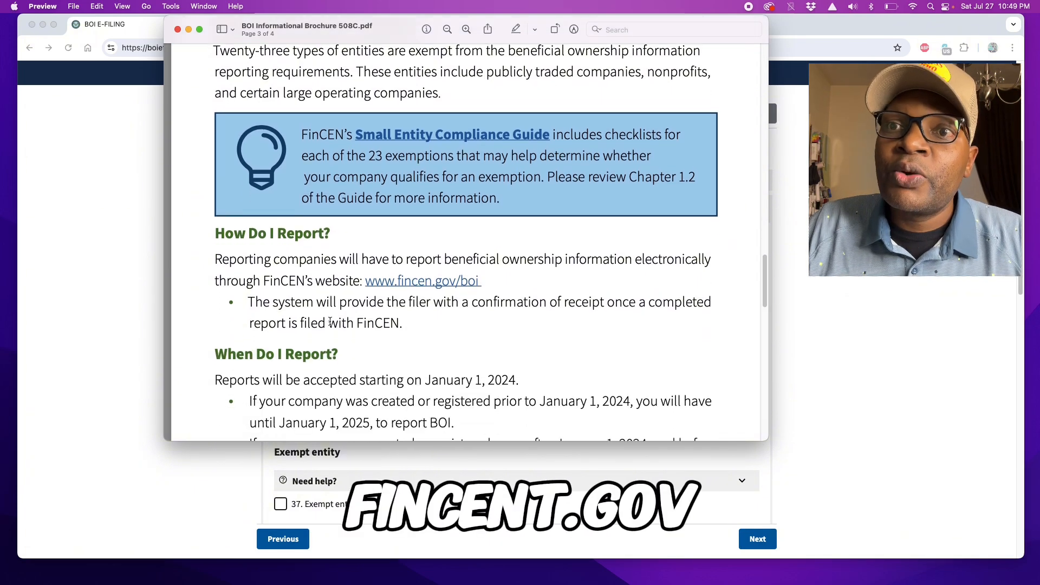
scroll(332, 320, down, 1)
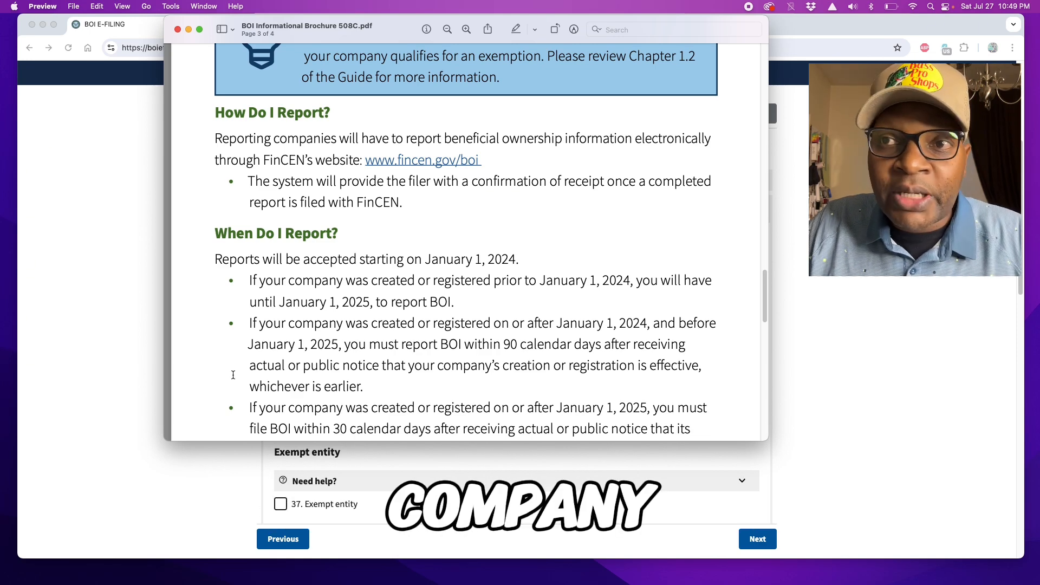
Step: Scroll past the remaining deadlines to page 4's Where Can I Learn More?, then back up slightly
scroll(415, 389, down, 2)
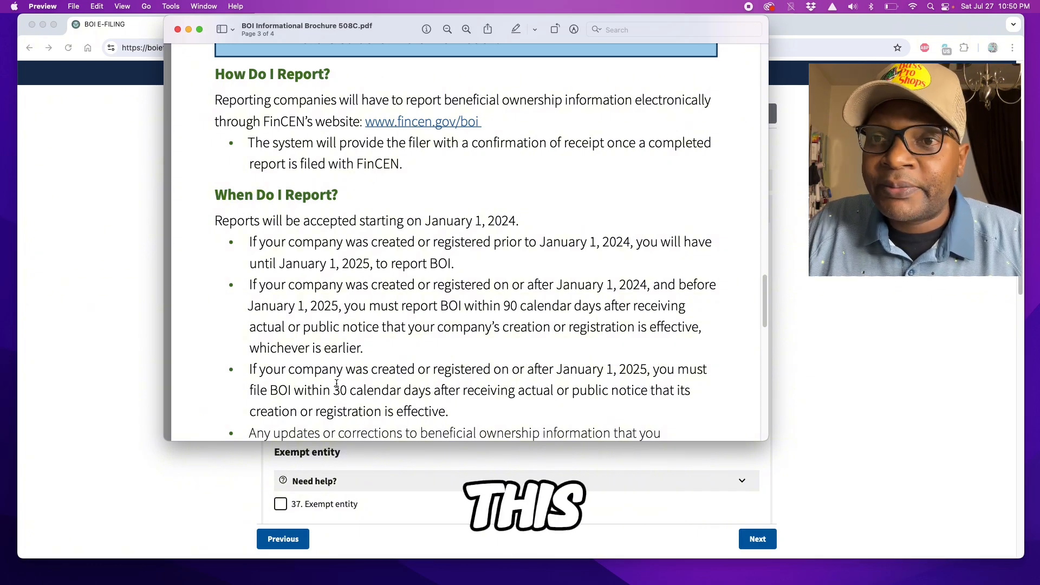
scroll(339, 382, down, 2)
scroll(339, 381, down, 5)
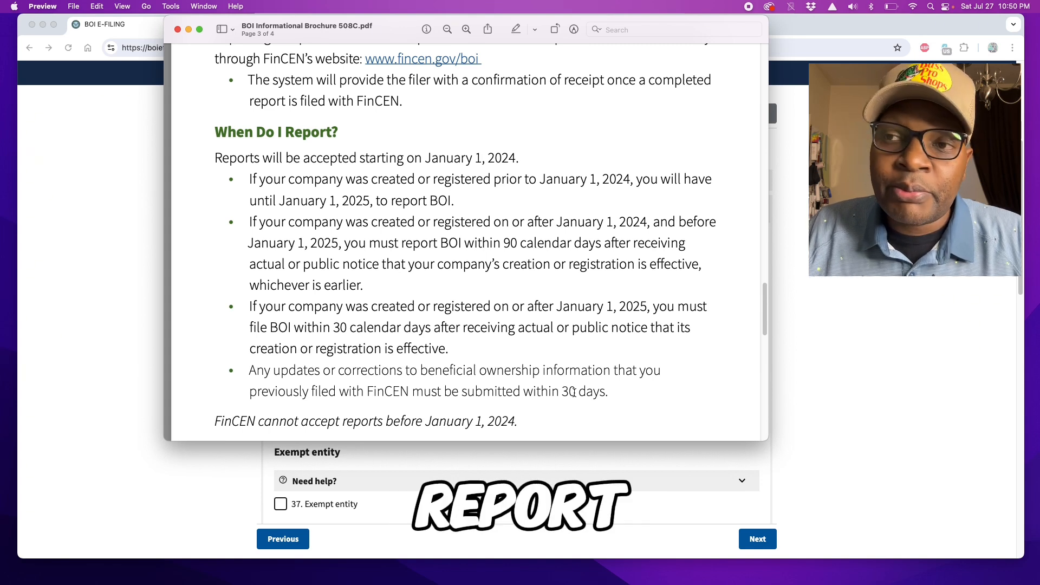
scroll(386, 349, down, 1)
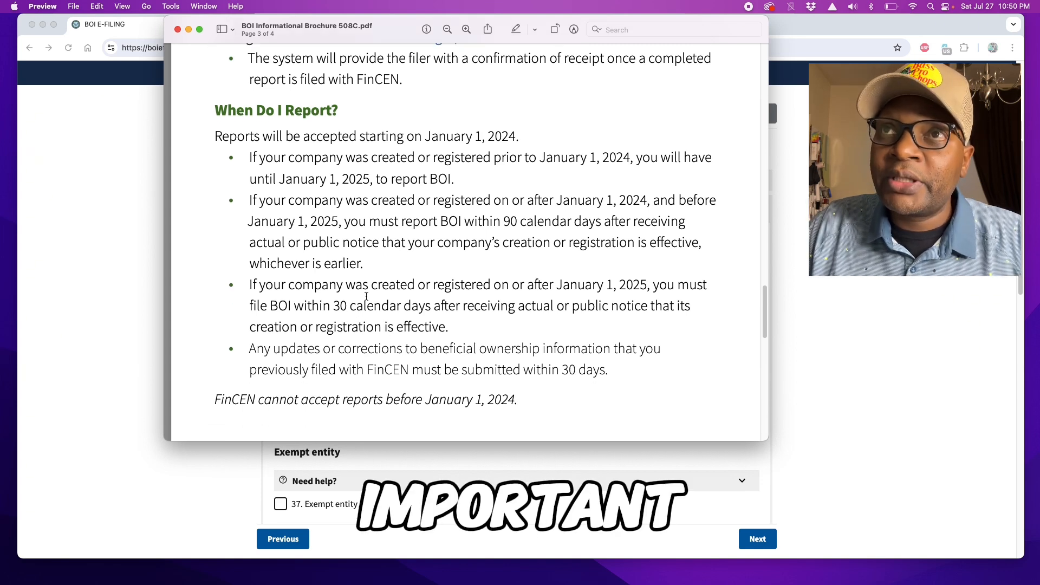
scroll(387, 349, down, 5)
scroll(426, 308, down, 3)
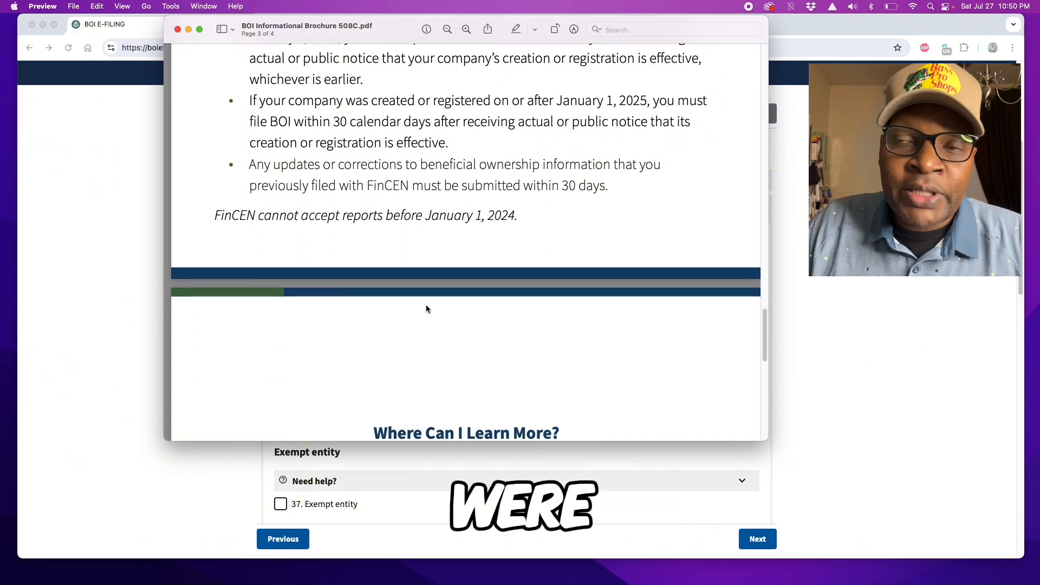
scroll(421, 305, down, 5)
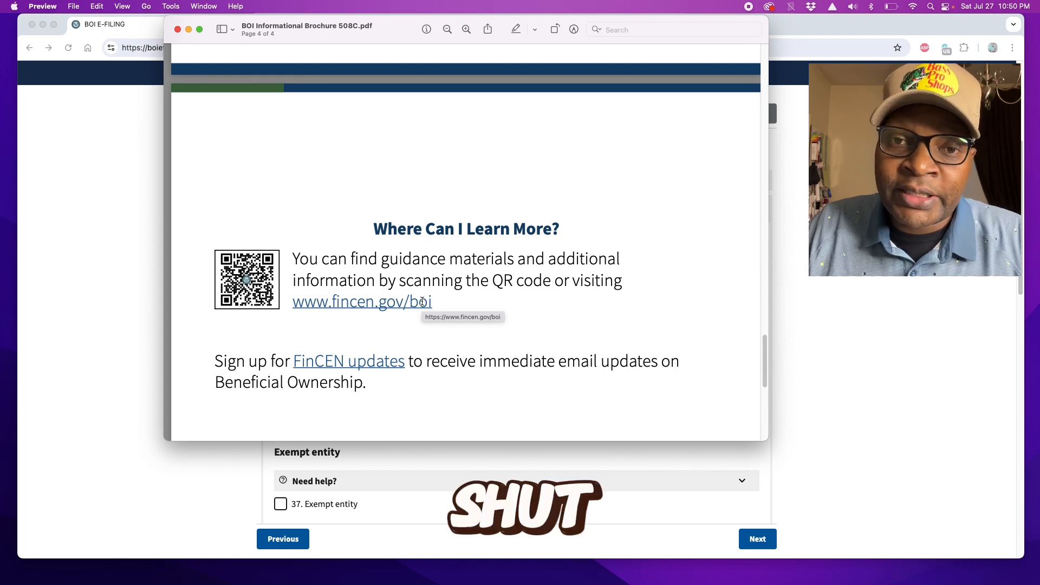
scroll(424, 287, up, 6)
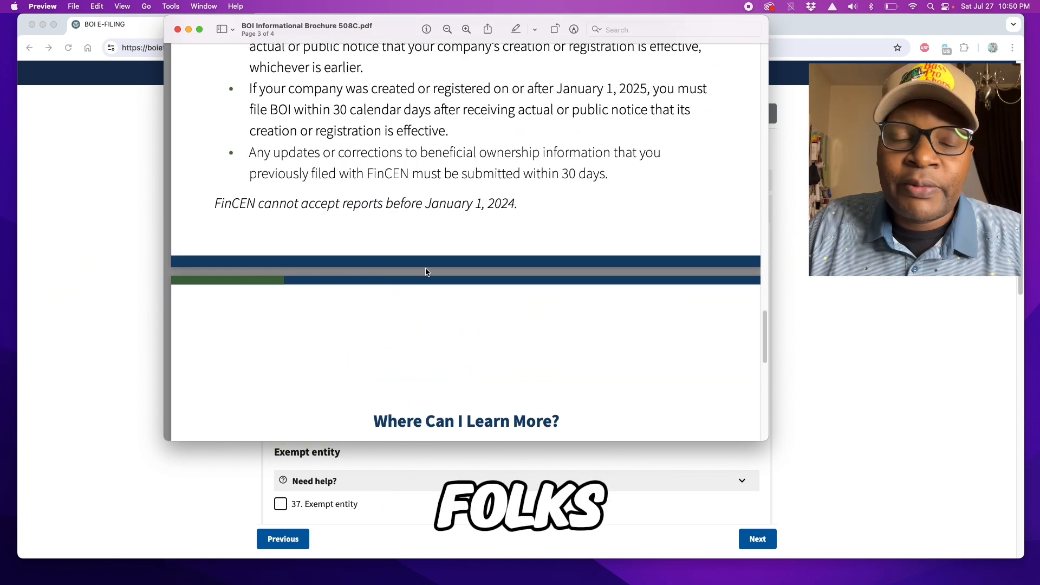